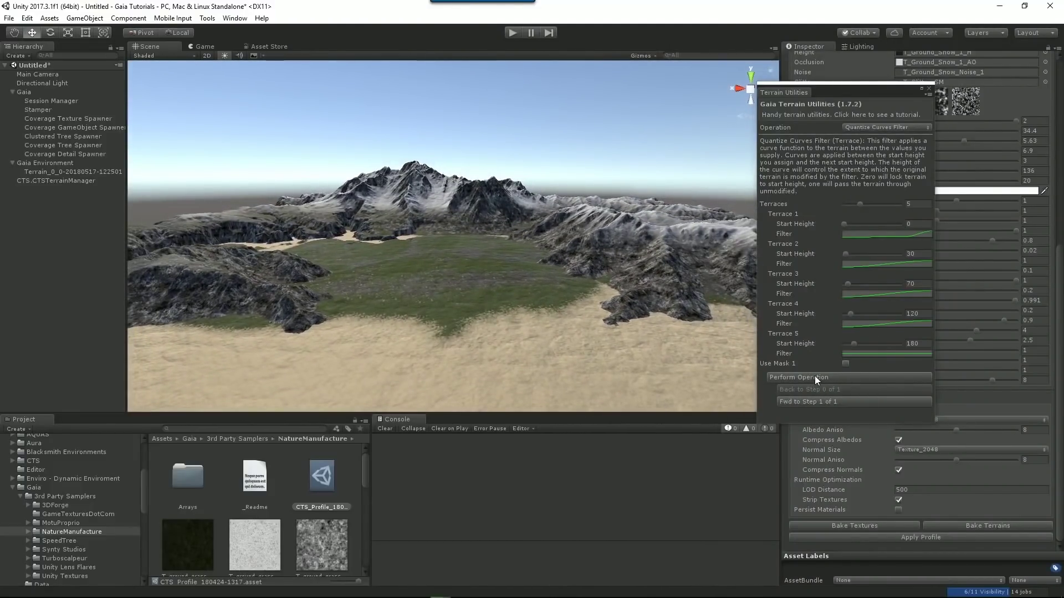
Apply the Quantize Curves terrace filter, inspect the terraces, then revert to the original terrain.
left_click(817, 376)
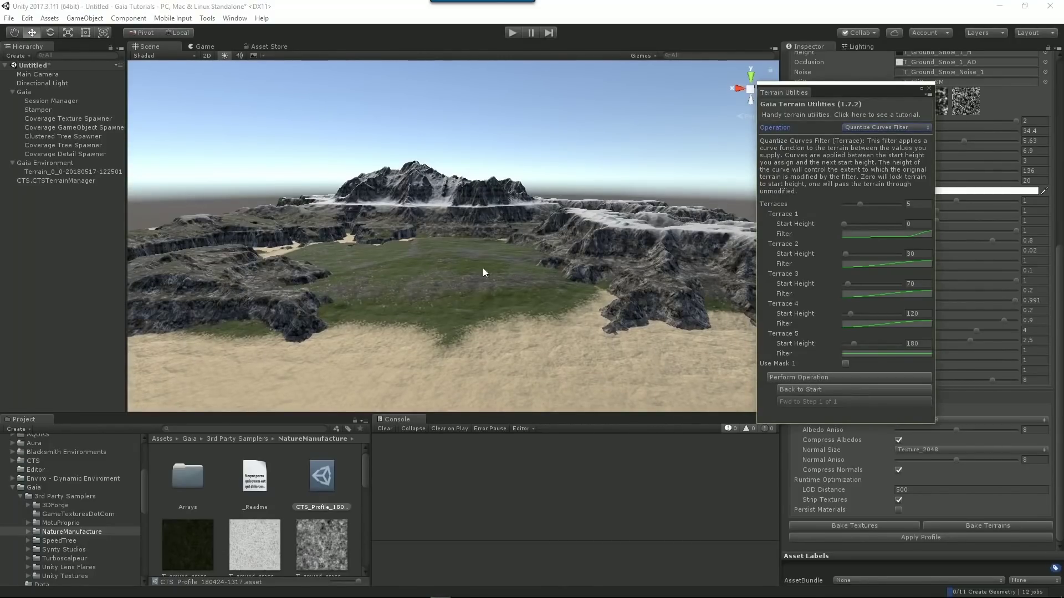
mouse_move(444, 268)
right_mouse_down()
mouse_move(483, 266)
mouse_move(262, 267)
right_mouse_up()
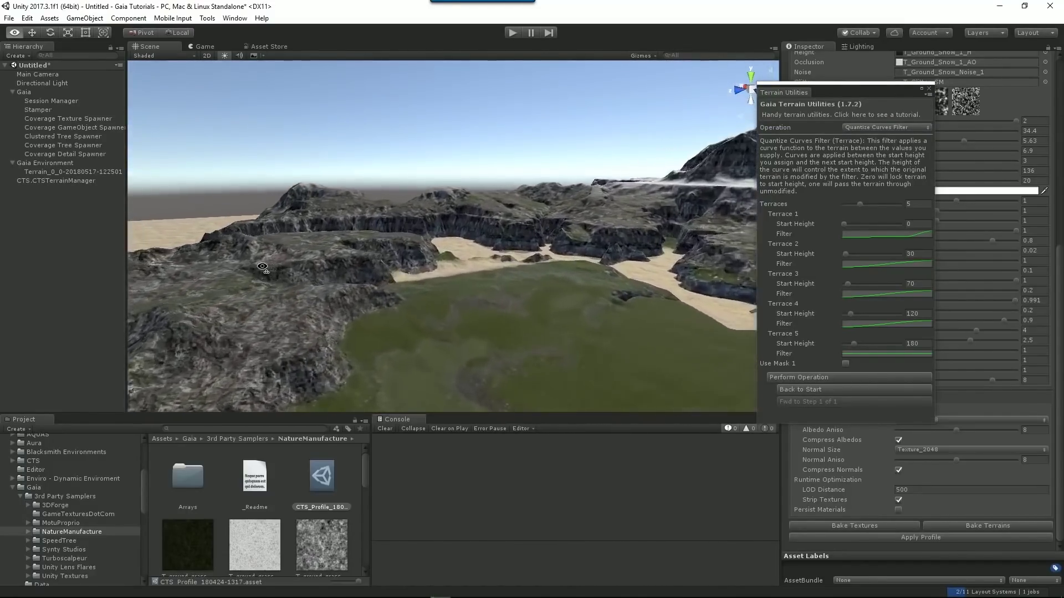
right_click_drag(262, 267, 549, 263)
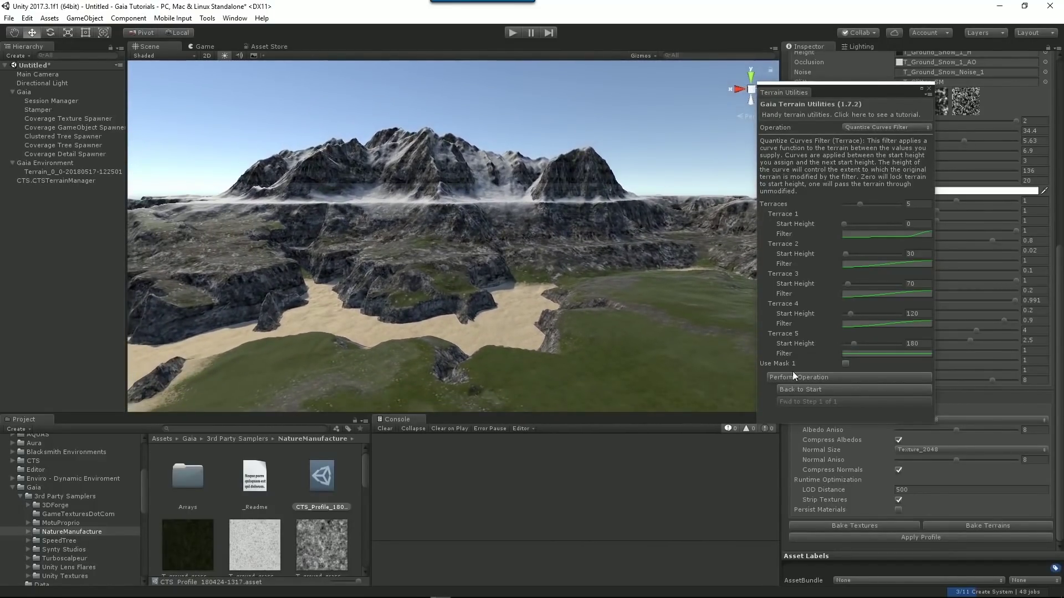
left_click(815, 390)
mouse_move(585, 303)
right_mouse_down()
mouse_move(644, 312)
mouse_move(563, 324)
right_mouse_up()
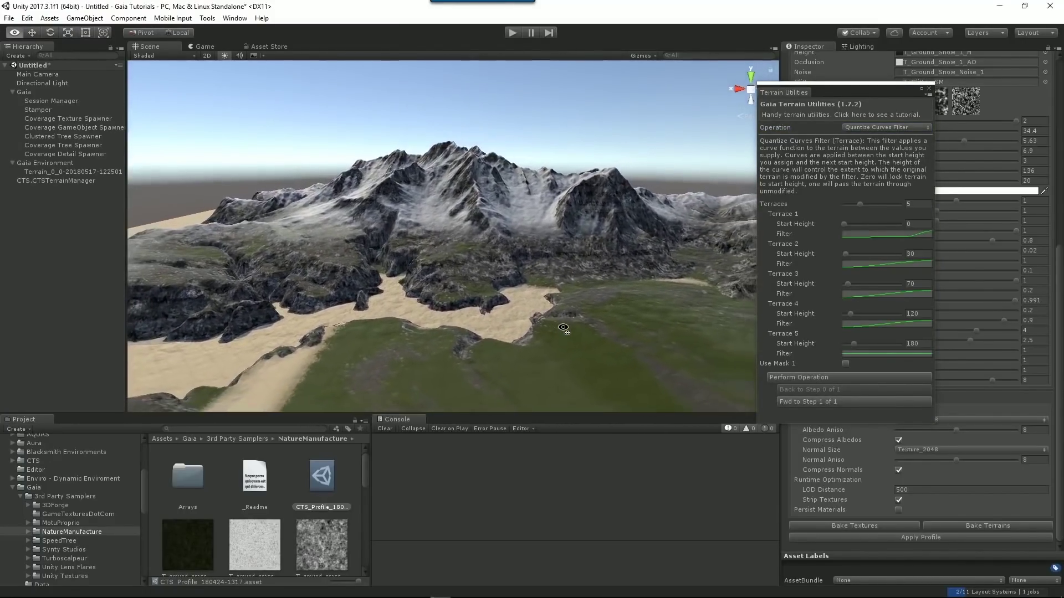
Run the Coverage GameObject Spawner to place rock piles, farms and villages.
right_click_drag(563, 324, 570, 333)
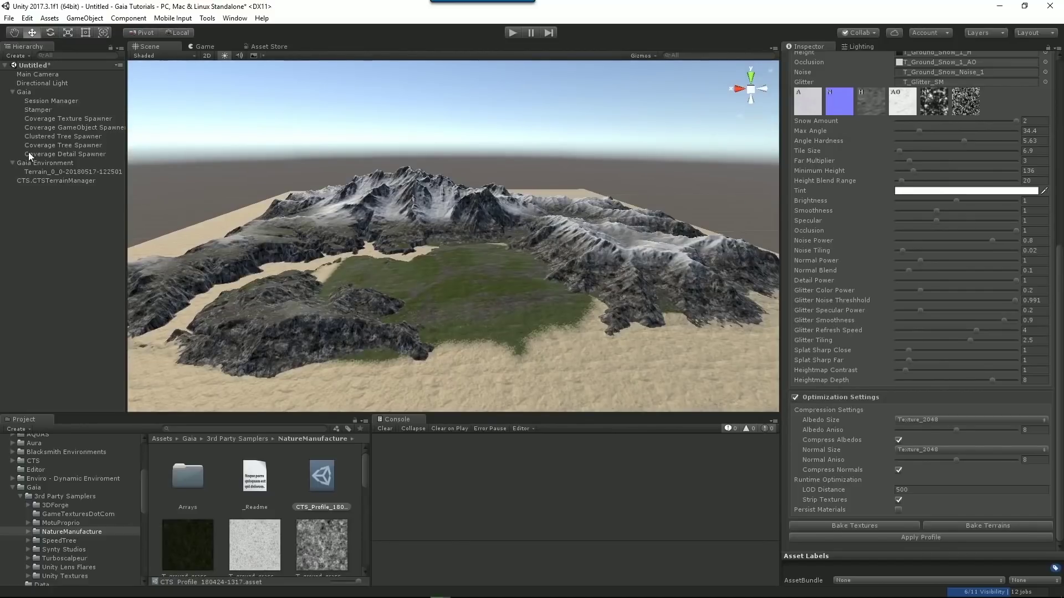
left_click(78, 127)
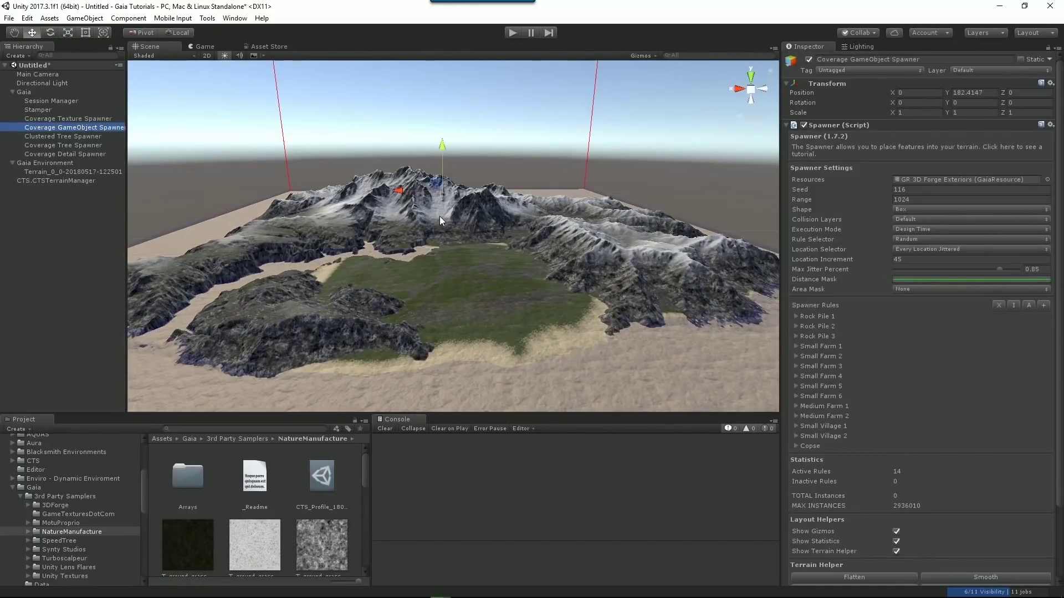
scroll(976, 439, "down", 3)
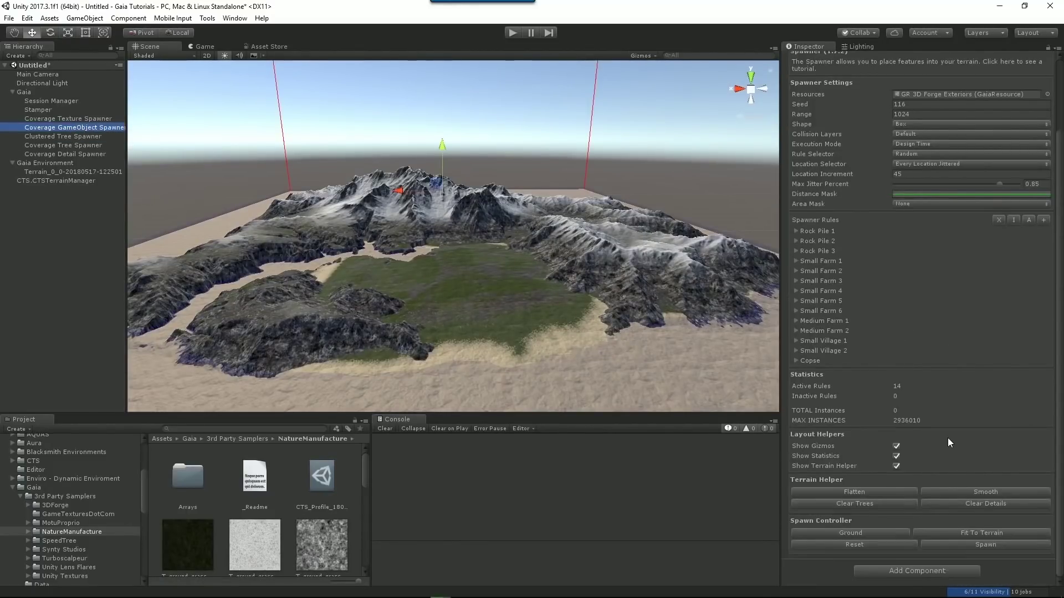
left_click(983, 545)
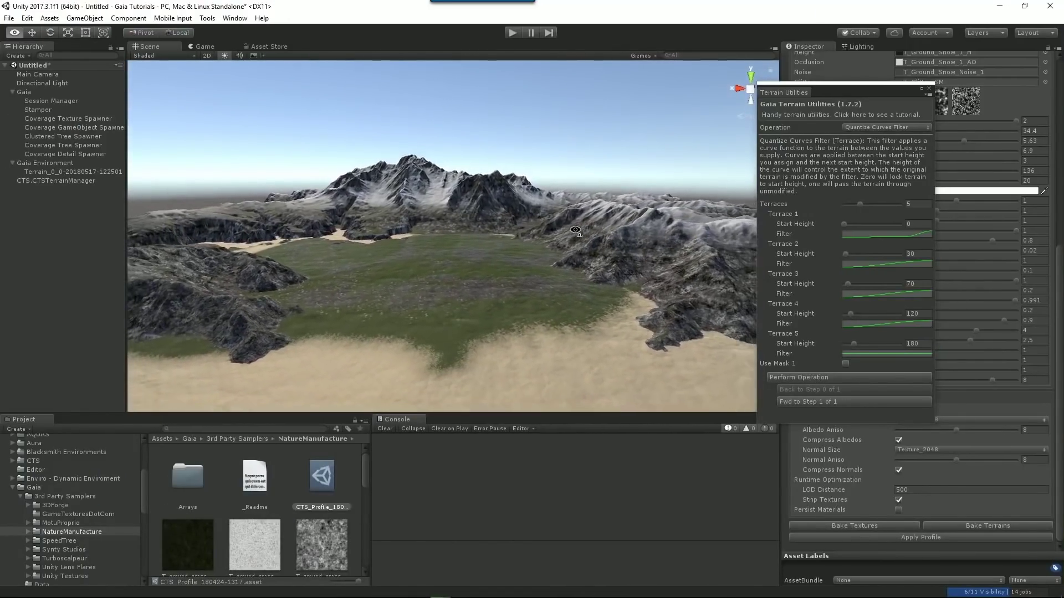
Terrace the terrain again, fly toward the mountains to inspect it, then revert it.
right_click_drag(580, 233, 578, 233)
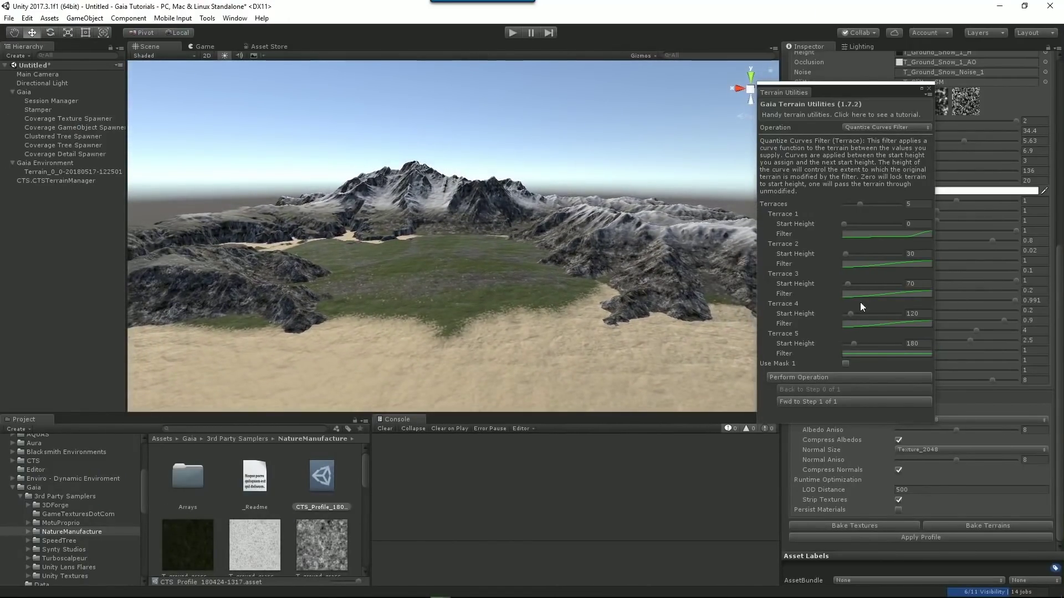
left_click(818, 376)
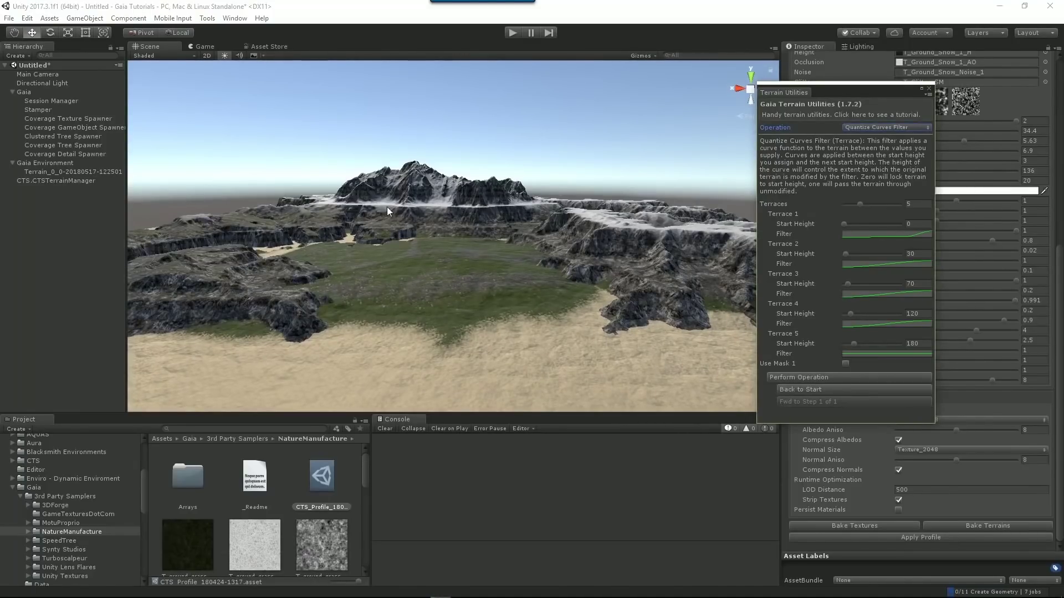
right_click_drag(461, 252, 479, 261)
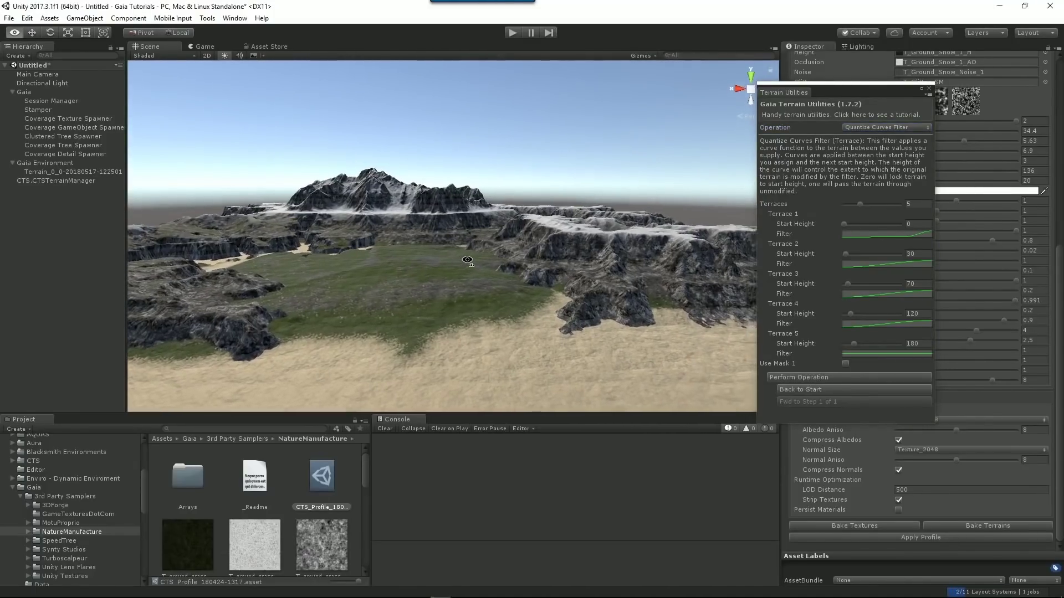
key("w")
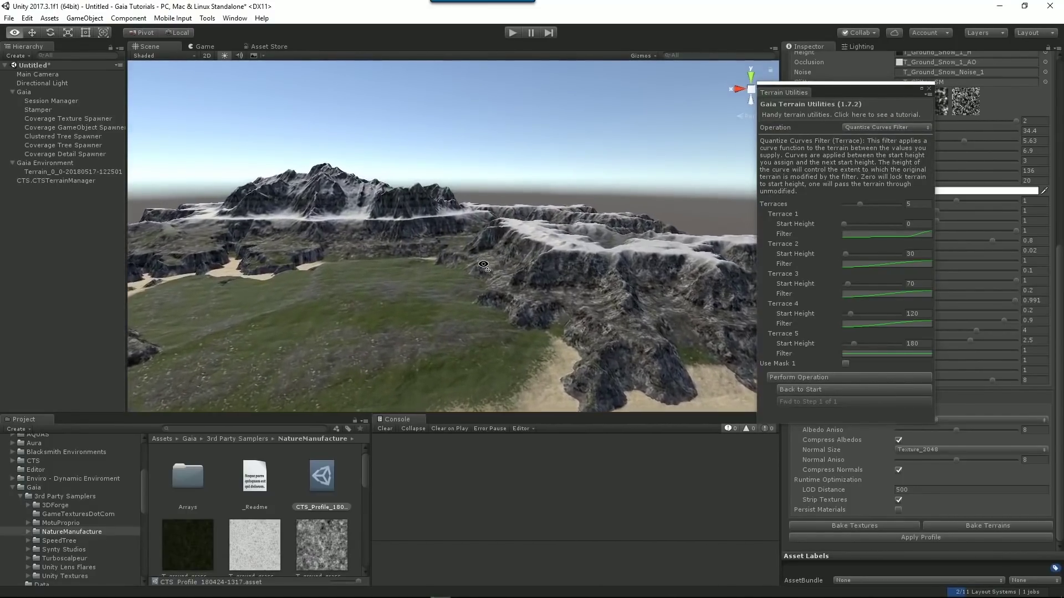
mouse_move(479, 260)
right_mouse_down()
mouse_move(365, 270)
mouse_move(549, 250)
right_mouse_up()
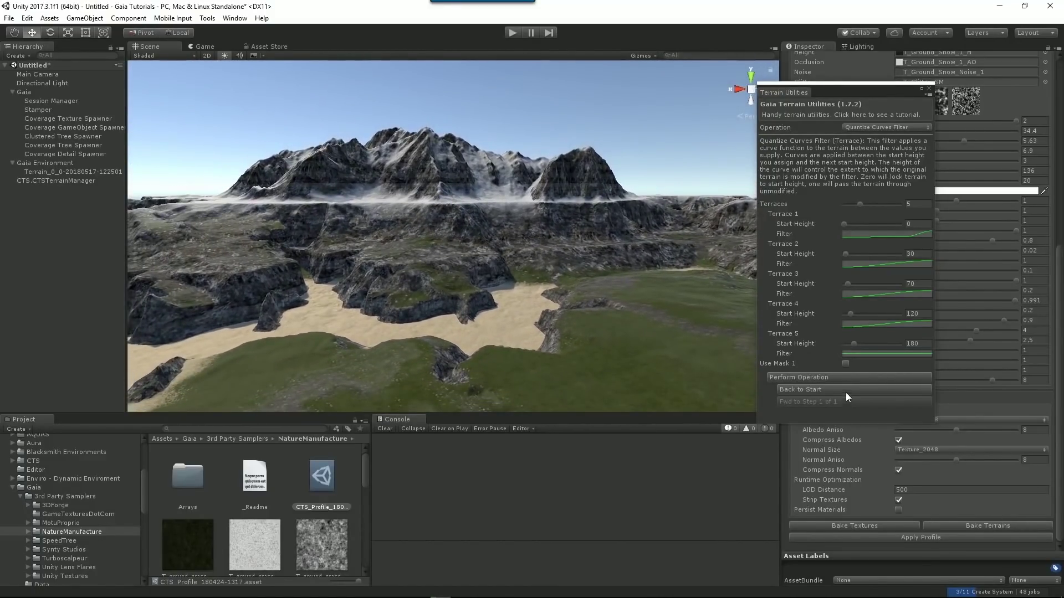
left_click(815, 390)
mouse_move(599, 309)
right_mouse_down()
mouse_move(644, 311)
mouse_move(563, 325)
right_mouse_up()
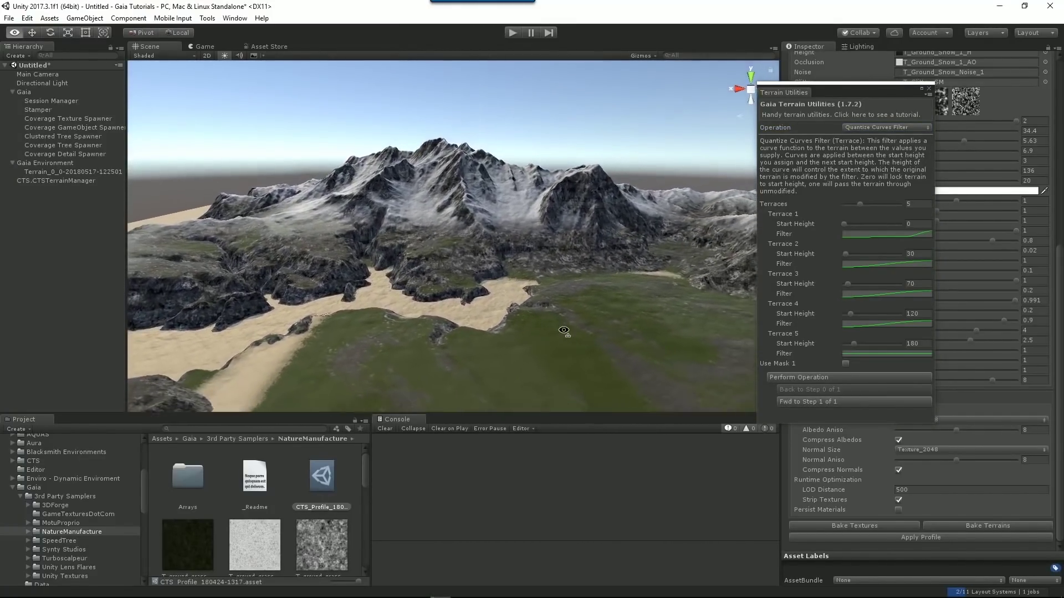
Spawn 28 rock piles, farms and villages with the Coverage GameObject Spawner.
right_click_drag(563, 325, 54, 198)
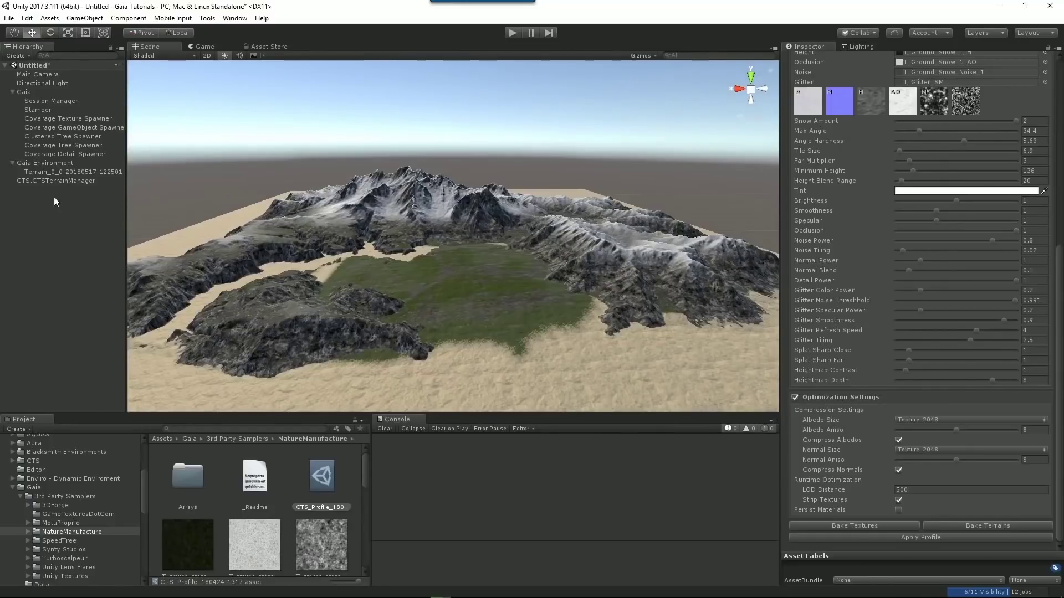
left_click(70, 134)
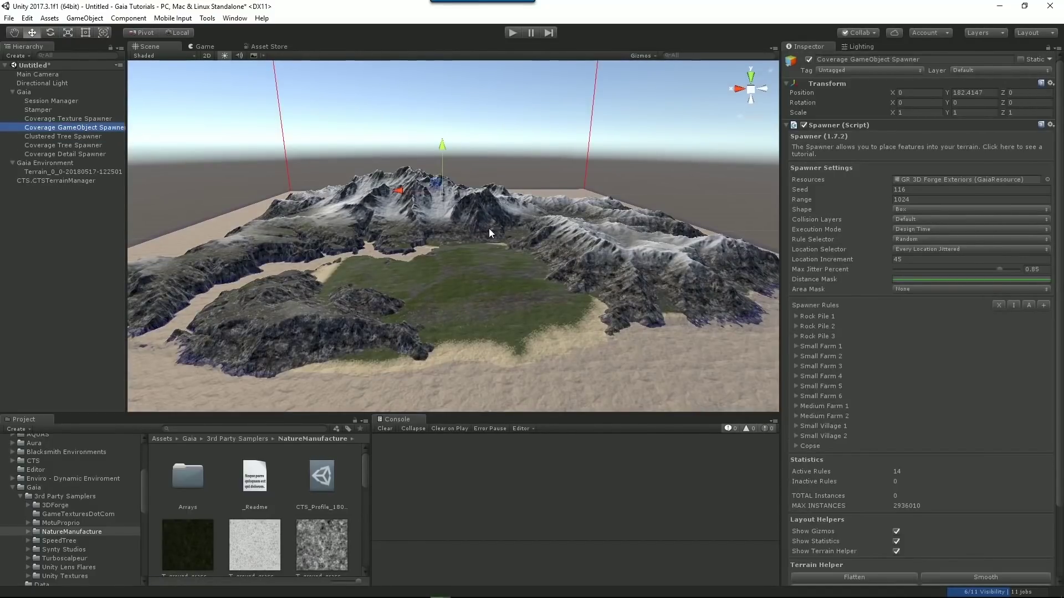
scroll(973, 433, "down", 3)
left_click(981, 543)
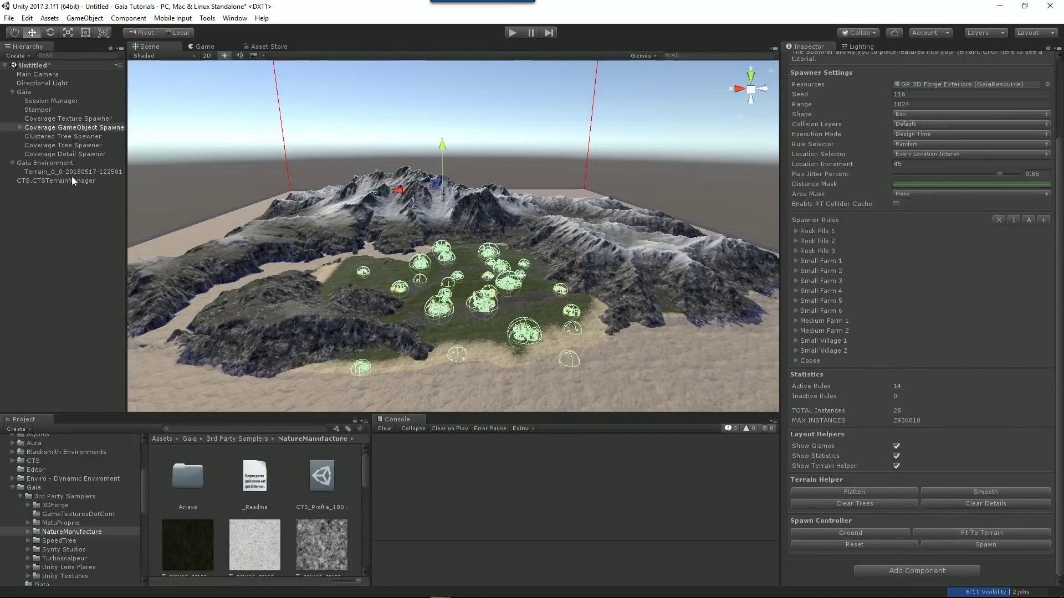
Expand Spawned_GameObjects and Small Farm 1, and frame a Small Farm 1 piece.
left_click(20, 128)
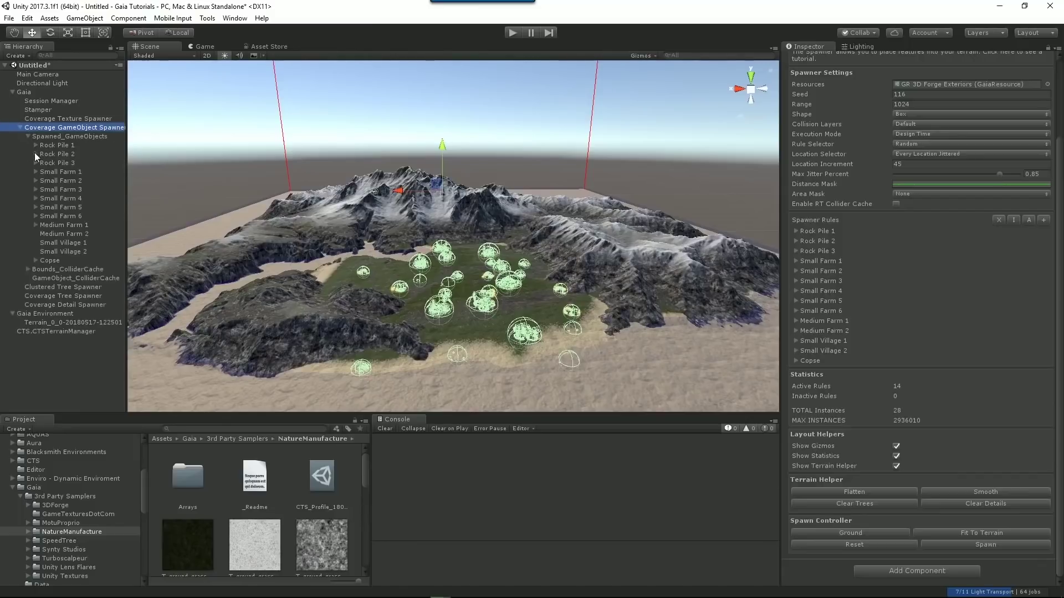
left_click(38, 171)
double_click(80, 188)
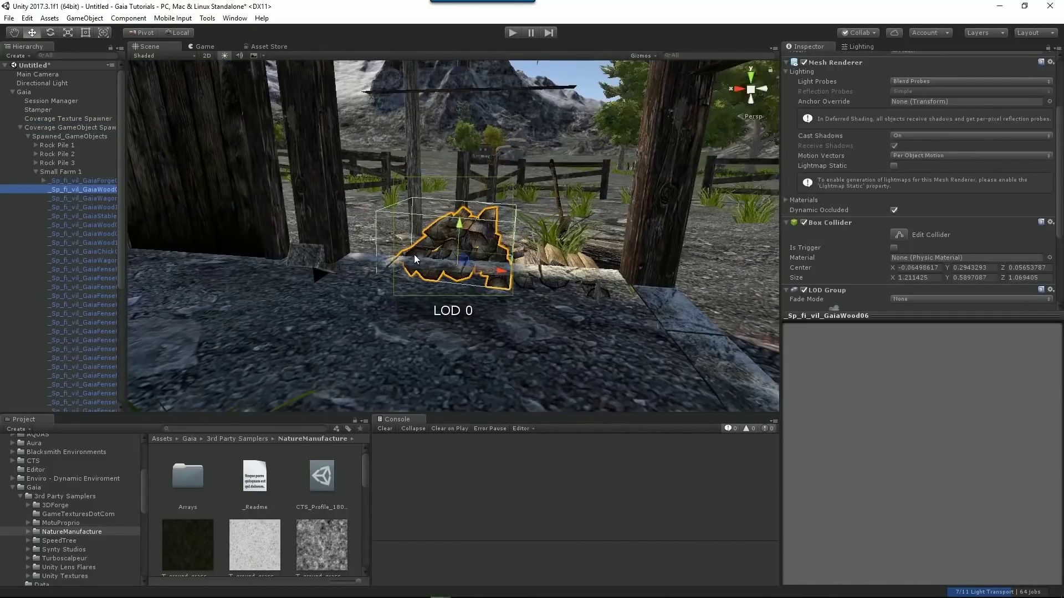
Tour the farmhouse at ground level and the village, then fly toward the cliffs.
mouse_move(414, 255)
right_mouse_down()
mouse_move(480, 329)
mouse_move(303, 380)
mouse_move(160, 359)
mouse_move(638, 332)
right_mouse_up()
left_click(624, 336)
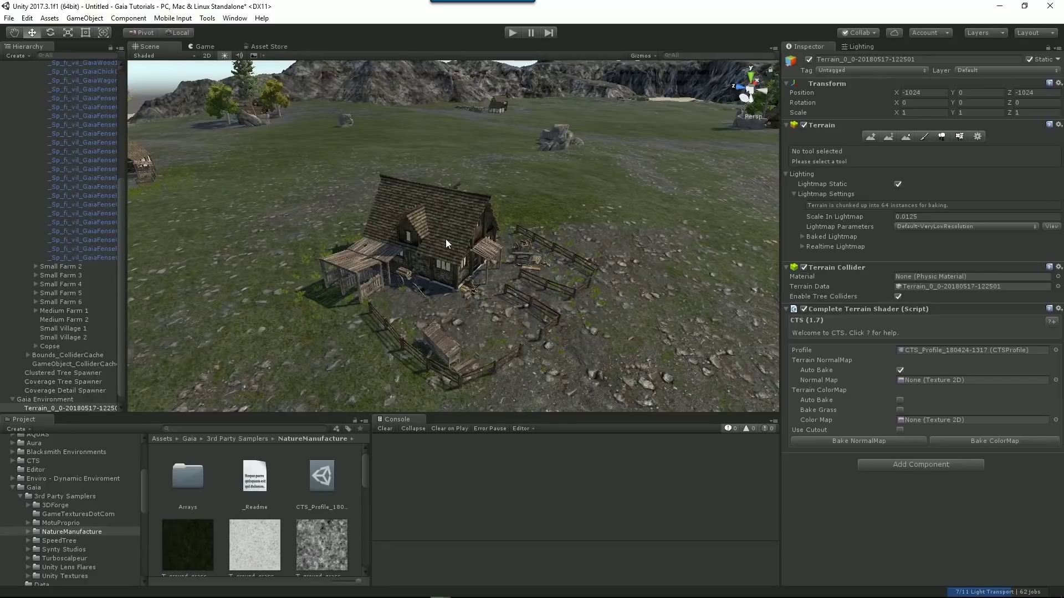
mouse_move(467, 327)
right_mouse_down()
mouse_move(500, 263)
mouse_move(351, 268)
right_mouse_up()
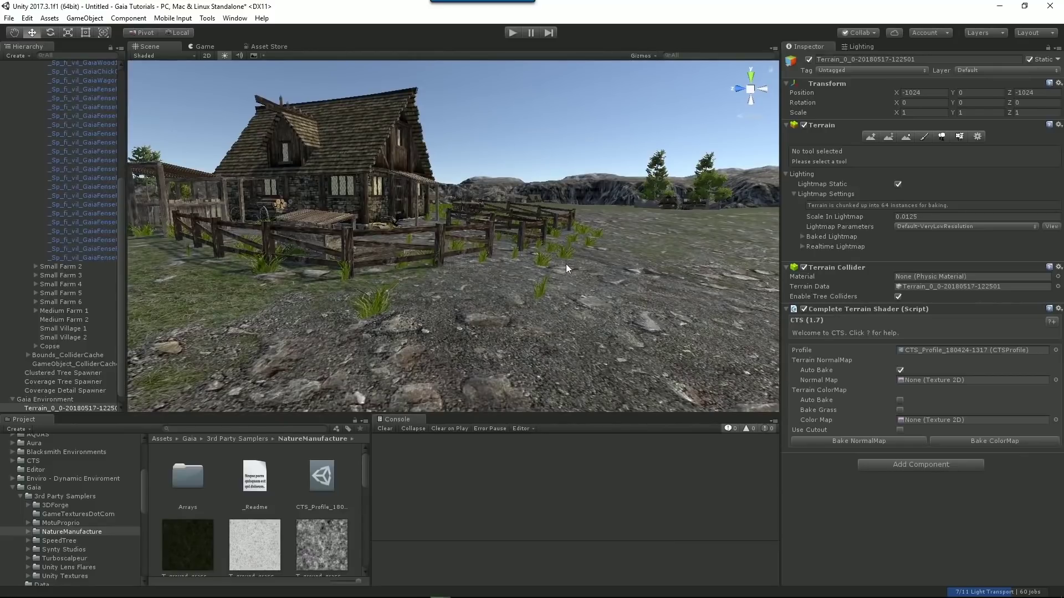
right_click_drag(582, 294, 482, 331)
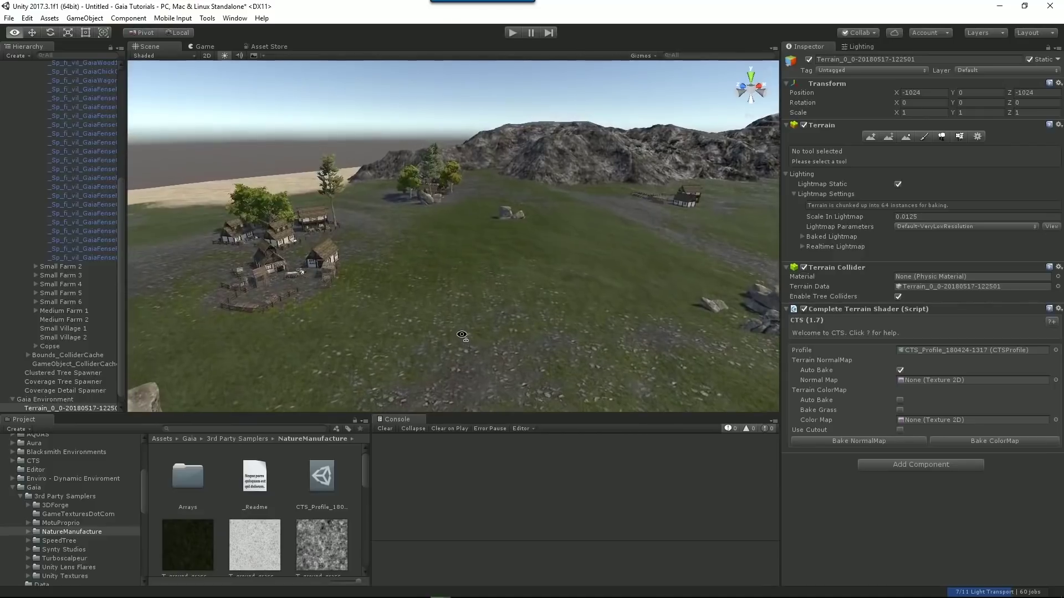
right_click_drag(482, 331, 797, 344)
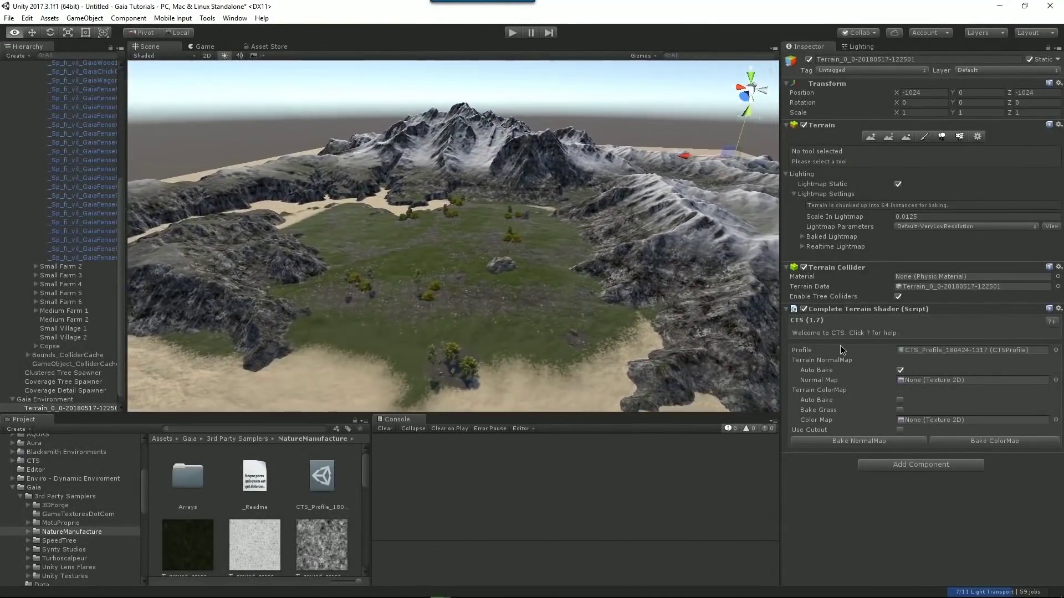
right_click_drag(822, 345, 841, 345)
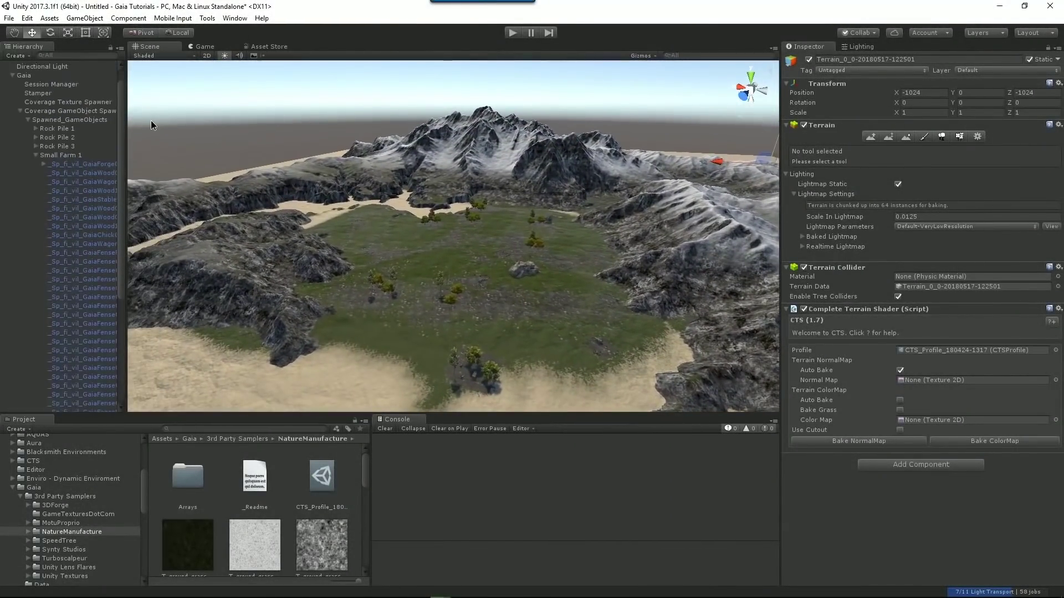
Spawn broadleaf and conifer trees with the Clustered Tree Spawner.
left_click(20, 110)
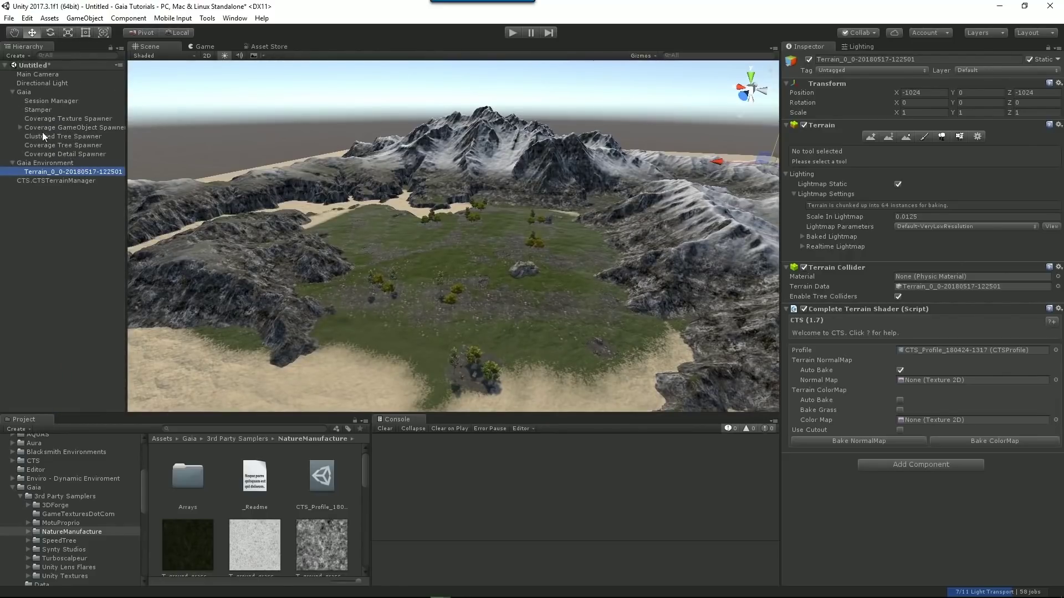
left_click(64, 135)
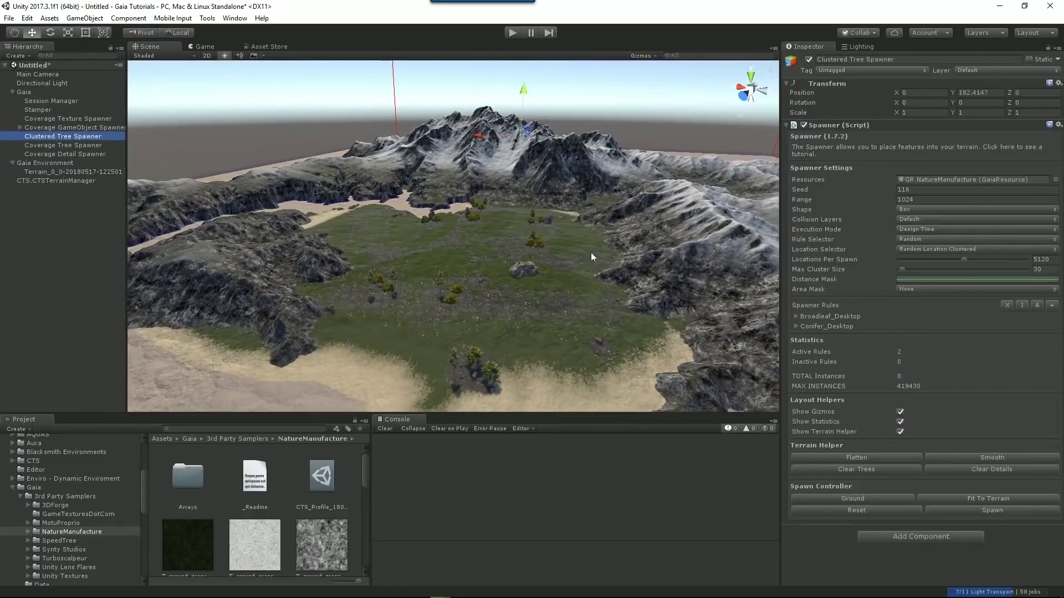
left_click(999, 513)
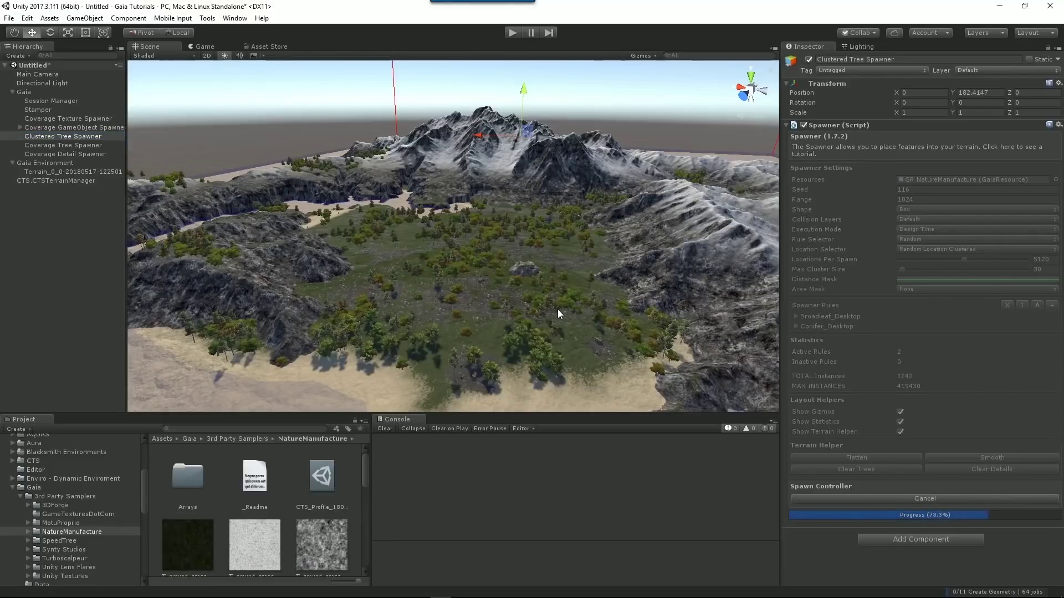
Scatter additional trees across the island with the Coverage Tree Spawner.
mouse_move(566, 320)
left_mouse_down("alt")
mouse_move(610, 324)
mouse_move(394, 253)
left_mouse_up("alt")
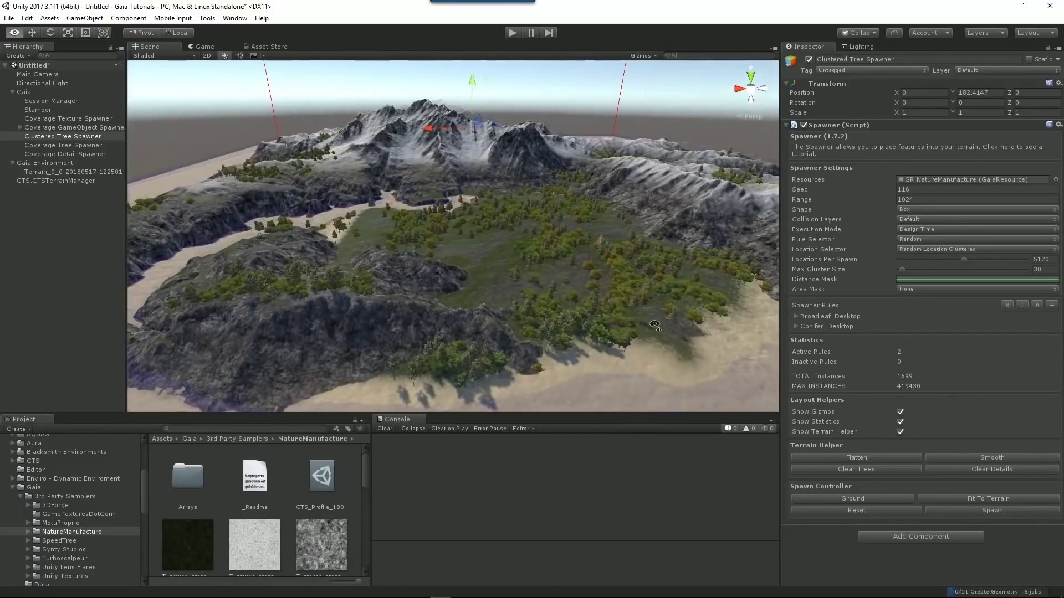
left_click(67, 144)
left_click(998, 511)
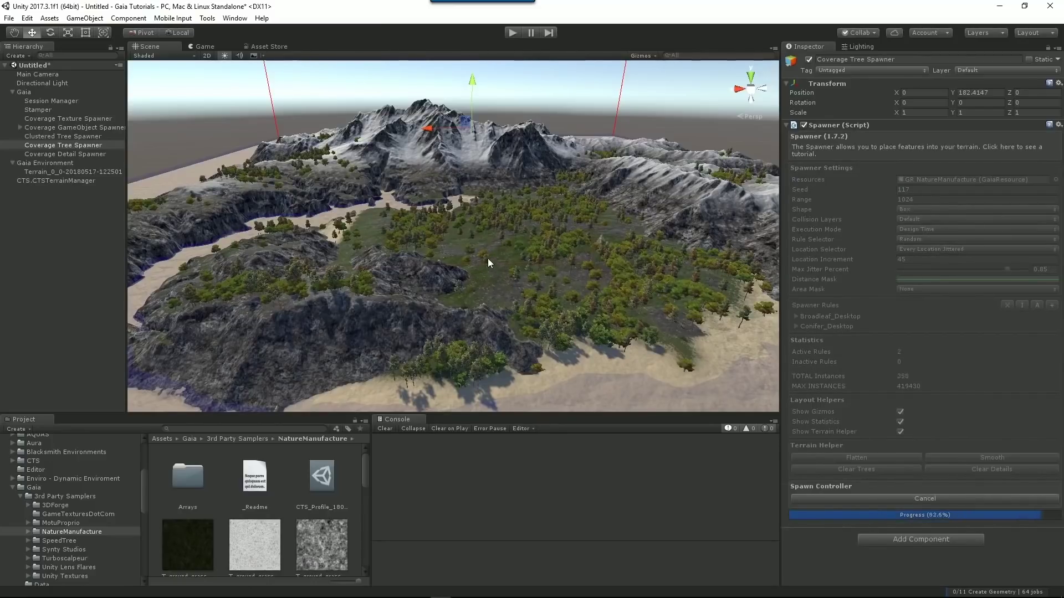
Use the Coverage Detail Spawner, then fly over the valley to inspect the new grass and ferns.
left_click(66, 154)
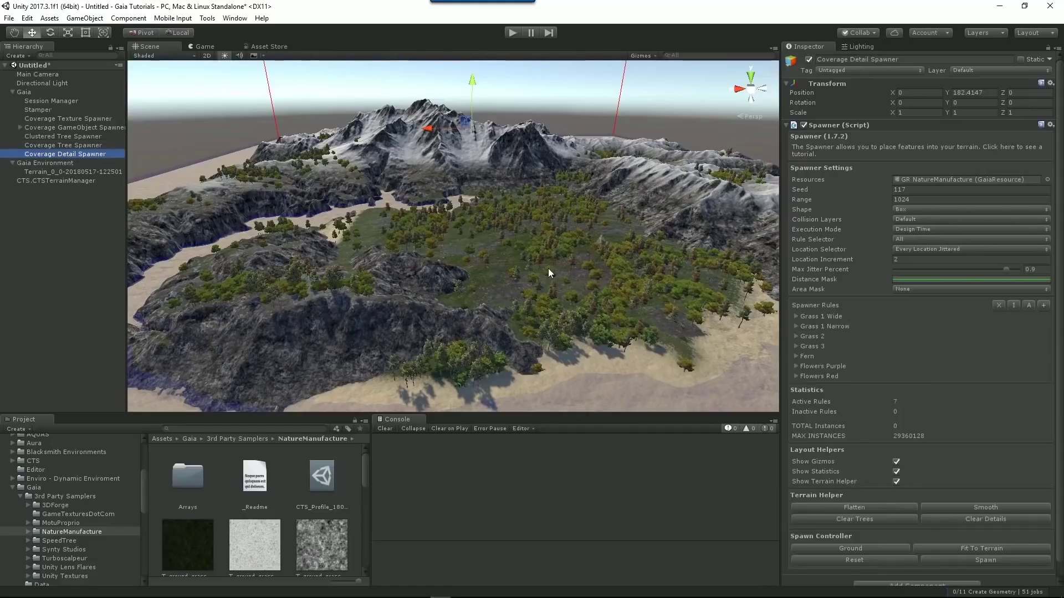
left_click_drag(549, 274, 517, 278, "alt")
mouse_move(517, 278)
right_mouse_down()
mouse_move(558, 285)
mouse_move(460, 243)
right_mouse_up()
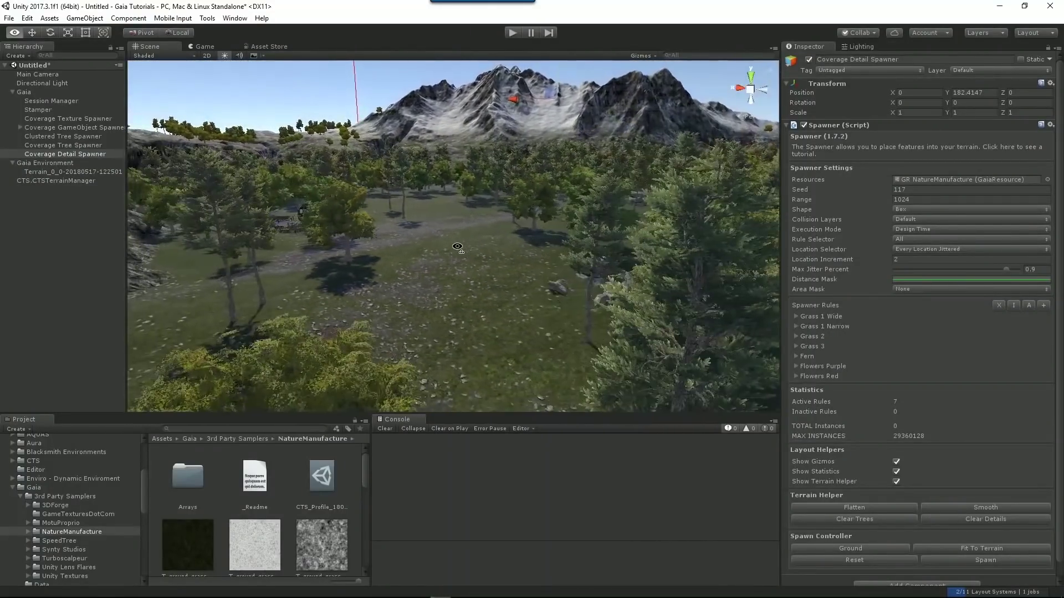
right_click_drag(460, 242, 465, 241)
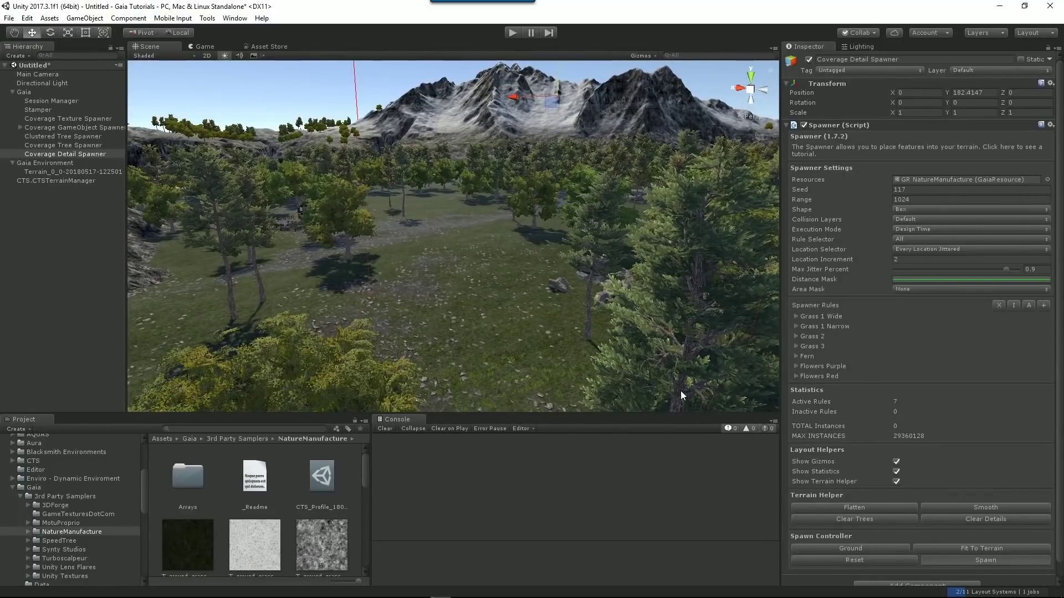
mouse_move(506, 291)
right_mouse_down()
mouse_move(505, 301)
mouse_move(520, 279)
right_mouse_up()
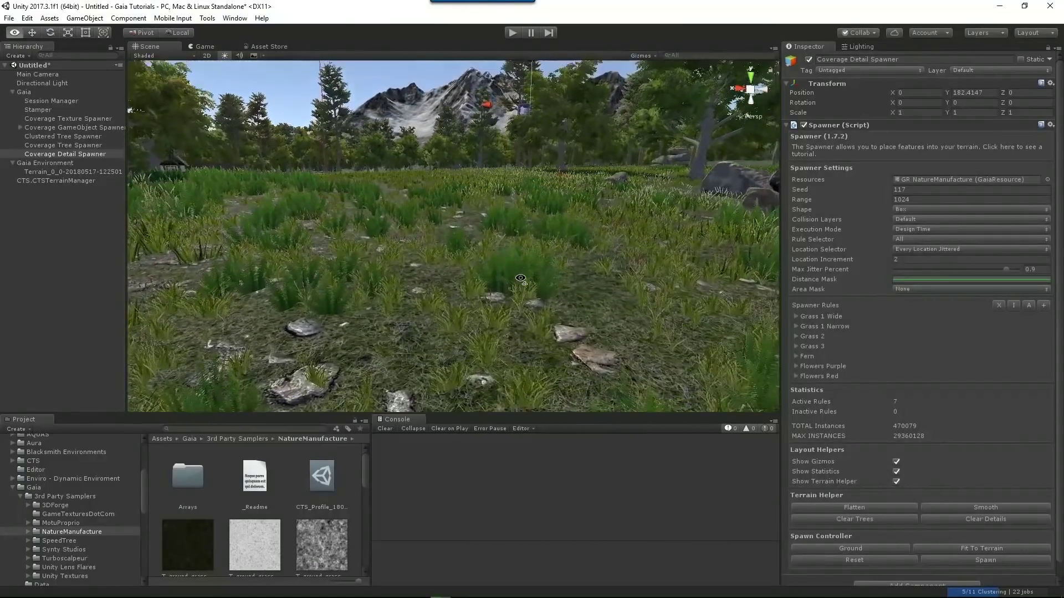
mouse_move(521, 279)
right_mouse_down()
mouse_move(432, 278)
mouse_move(487, 293)
right_mouse_up()
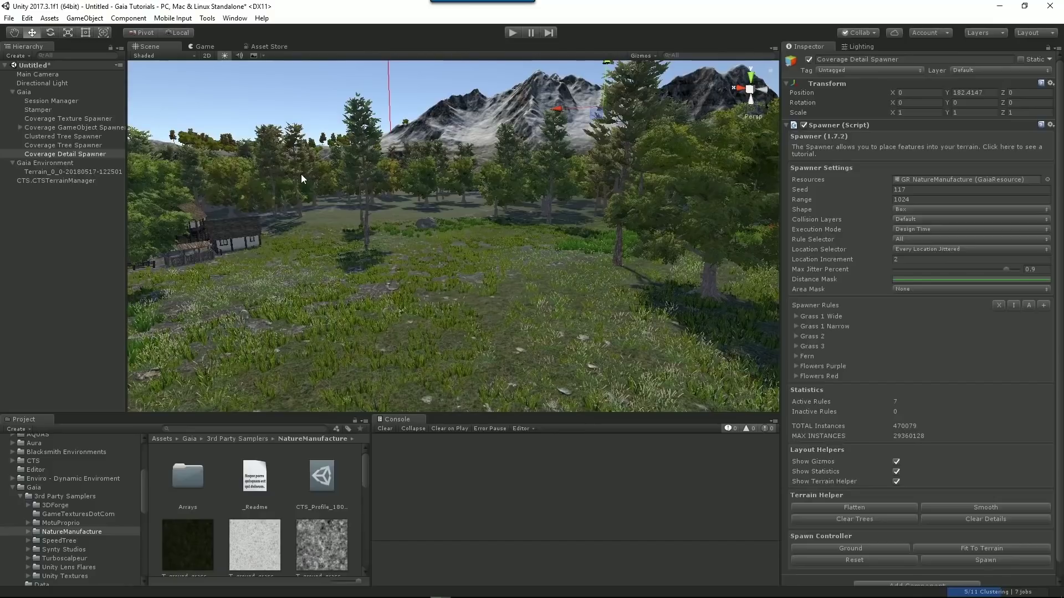
Open the Gaia Manager and create the player, wind zone, water and screenshotter.
left_click(234, 17)
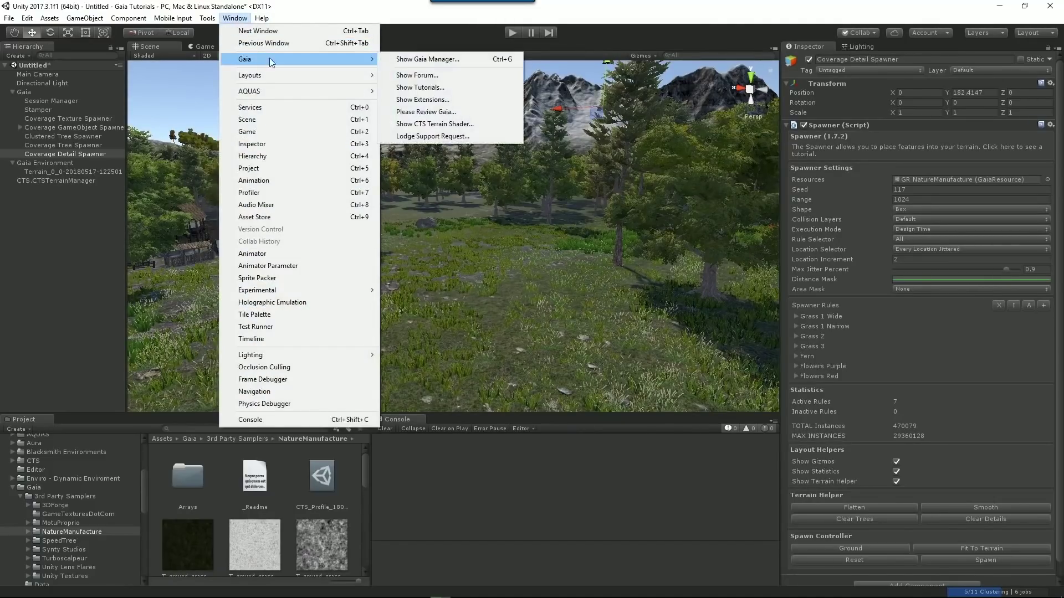
left_click(415, 59)
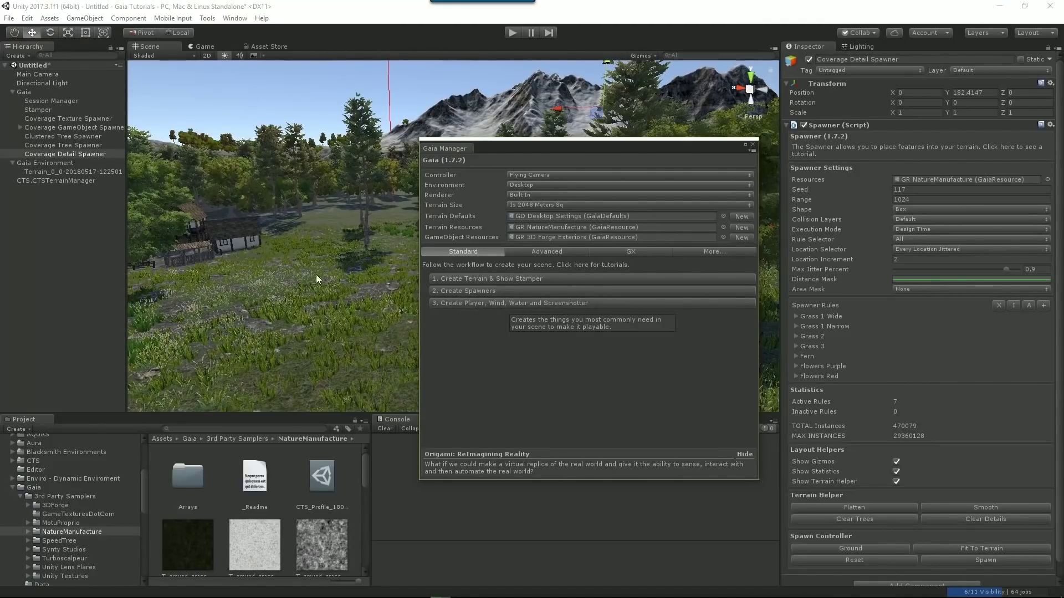
right_click_drag(316, 275, 305, 281)
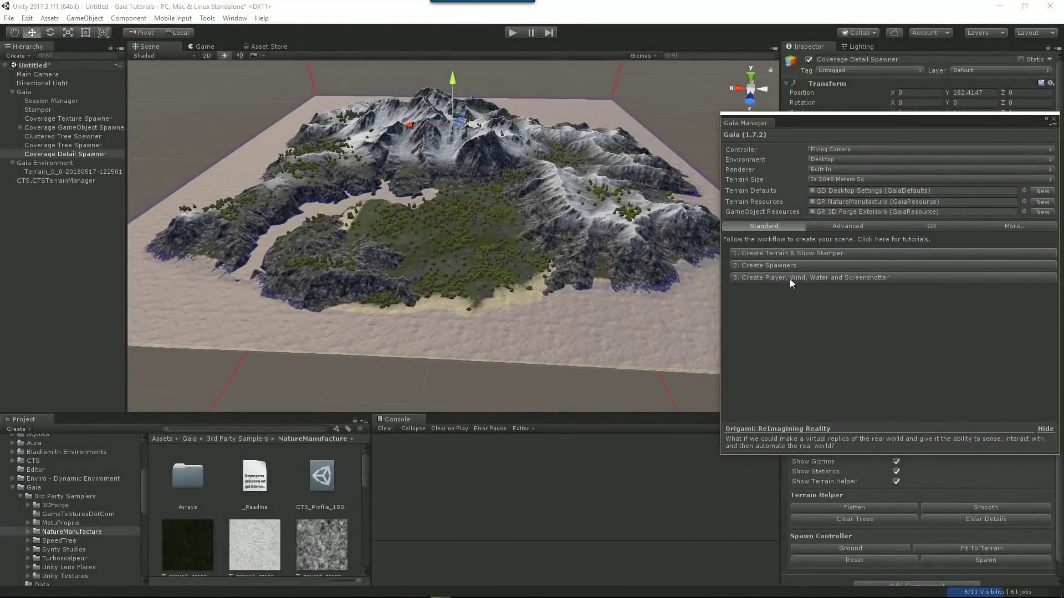
left_click(795, 277)
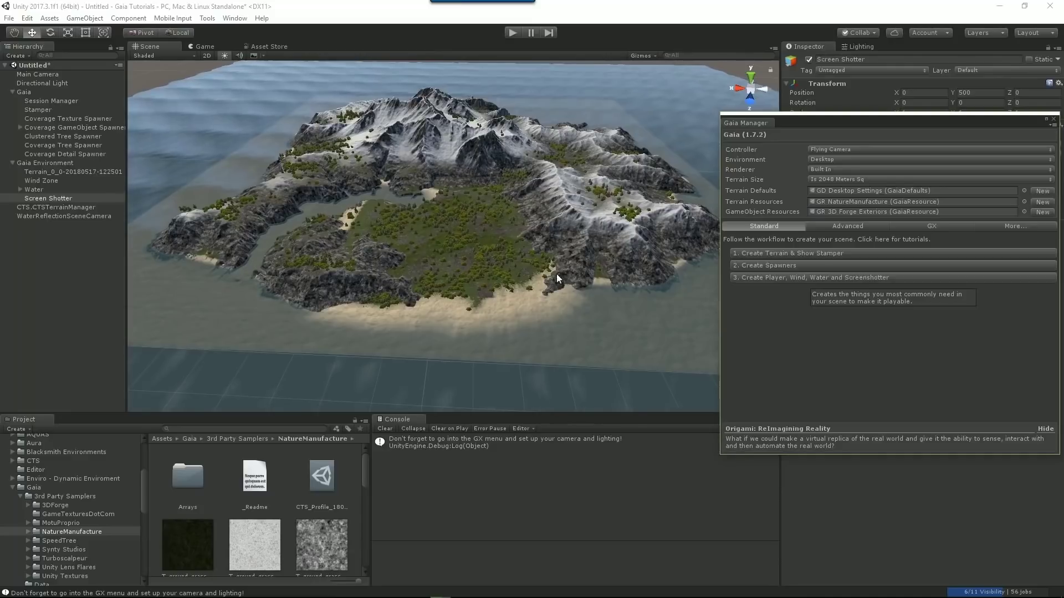
left_click_drag(555, 273, 499, 295, "alt")
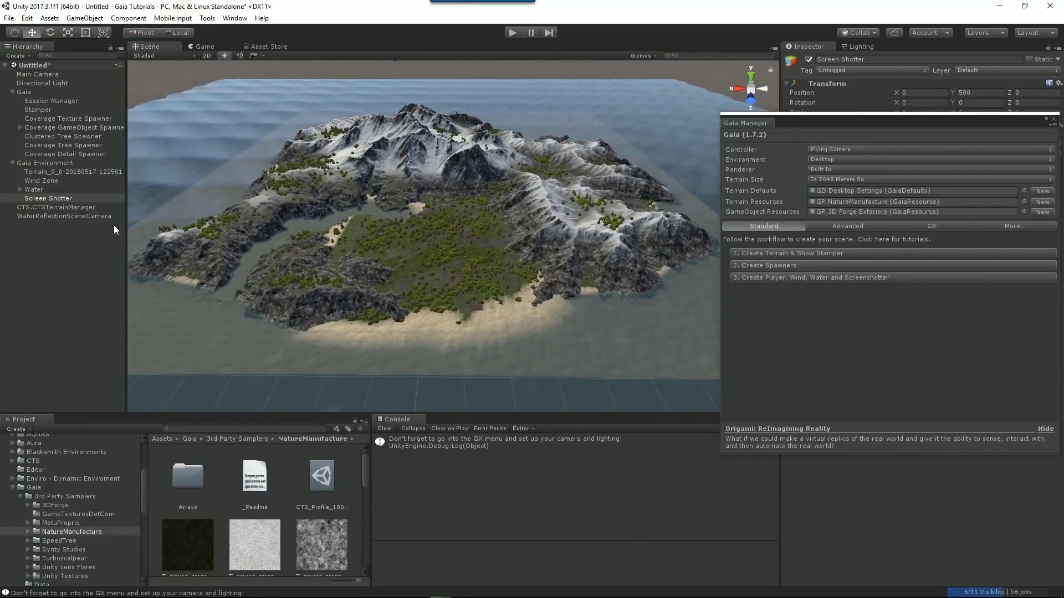
Delete Gaia's default Water and add AQUAS water from Gaia Manager's Dogmatic extensions.
left_click(39, 191)
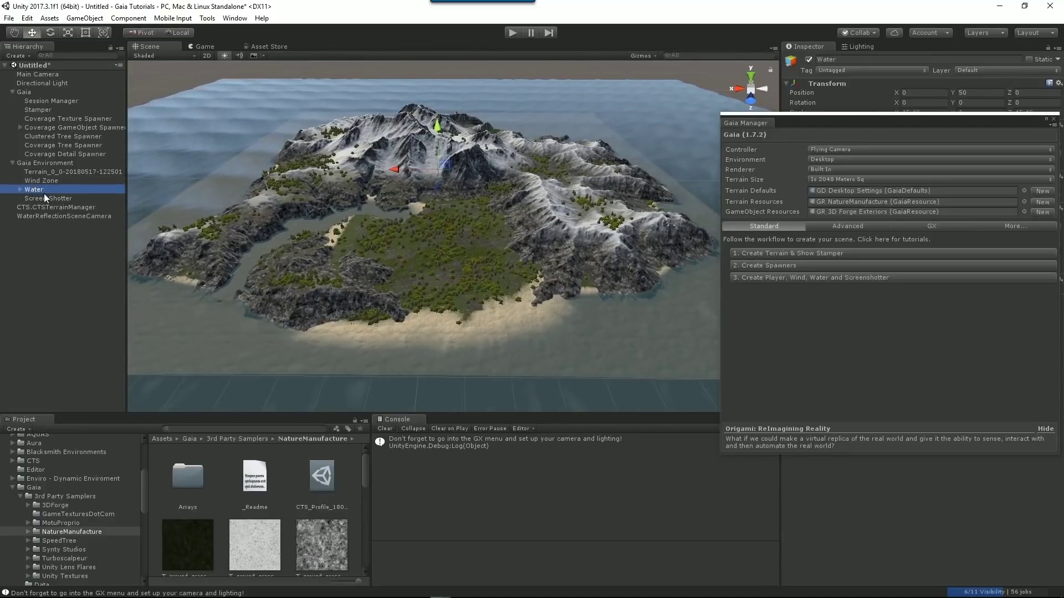
key("Delete")
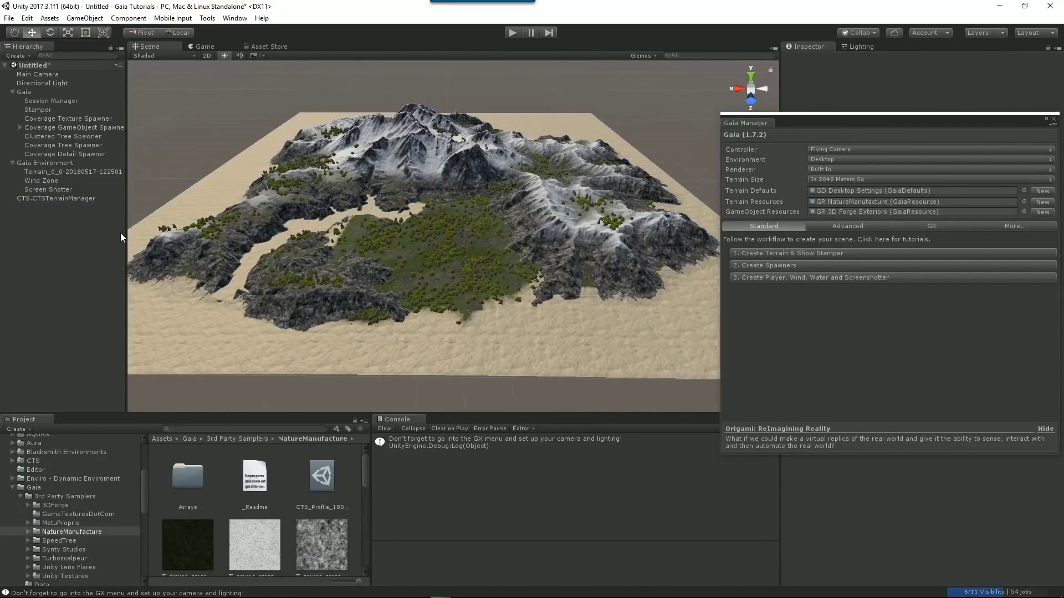
left_click(929, 227)
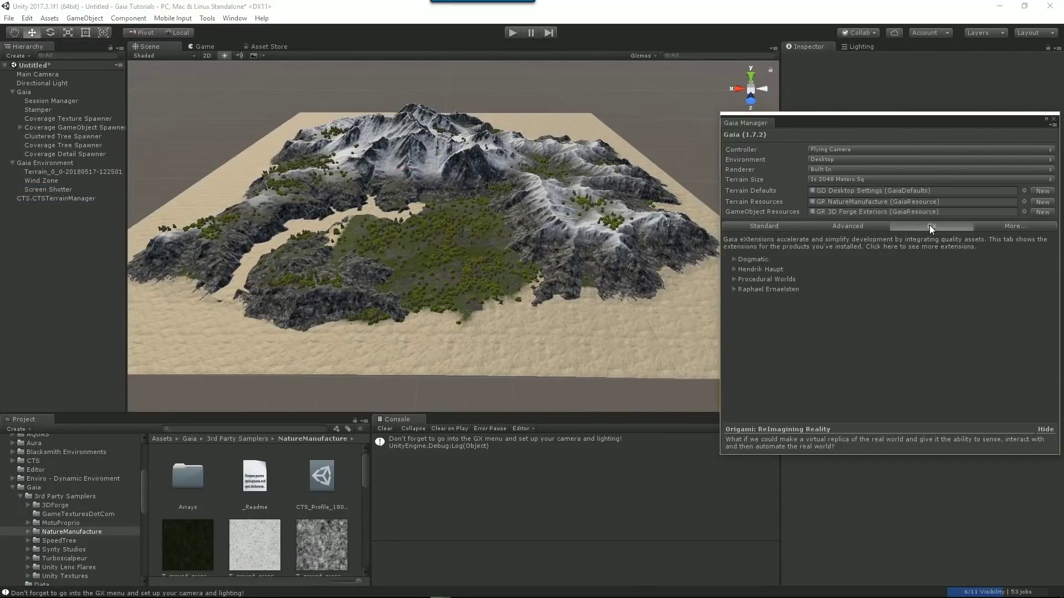
left_click(733, 260)
left_click(744, 270)
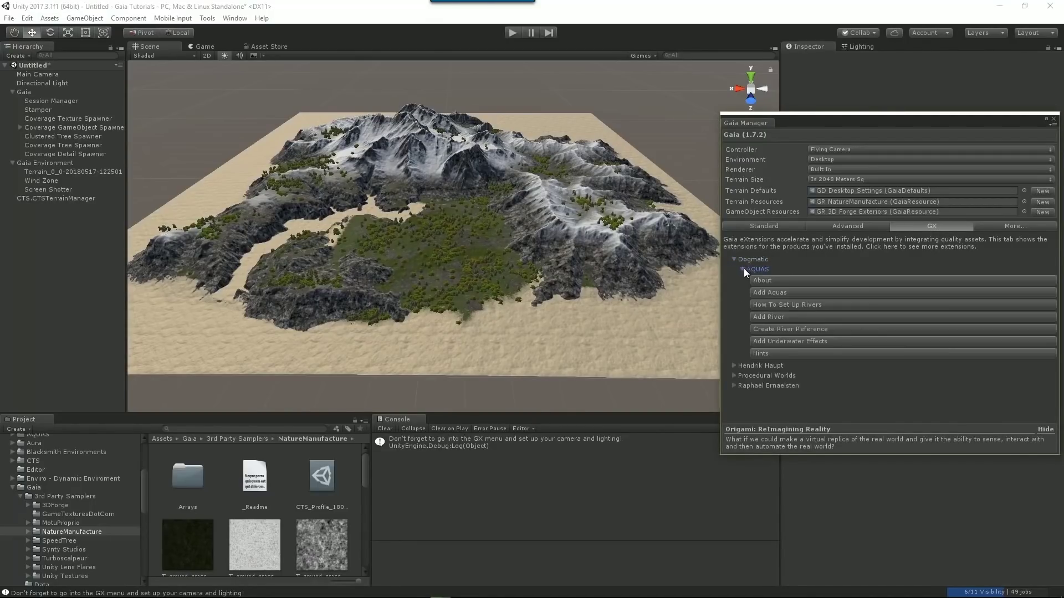
left_click(793, 292)
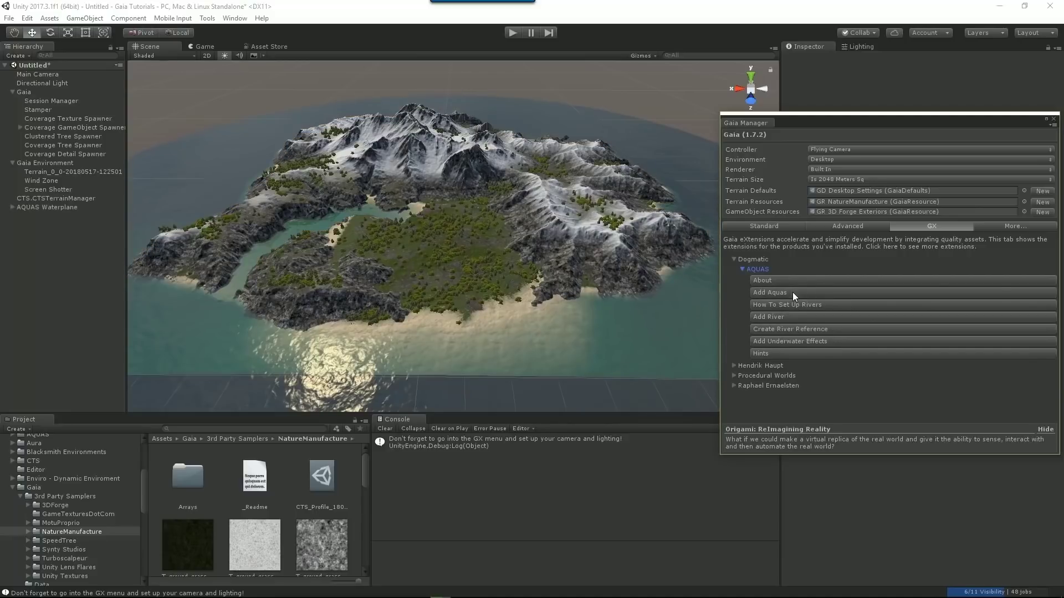
mouse_move(581, 299)
right_mouse_down()
mouse_move(536, 309)
mouse_move(612, 298)
right_mouse_up()
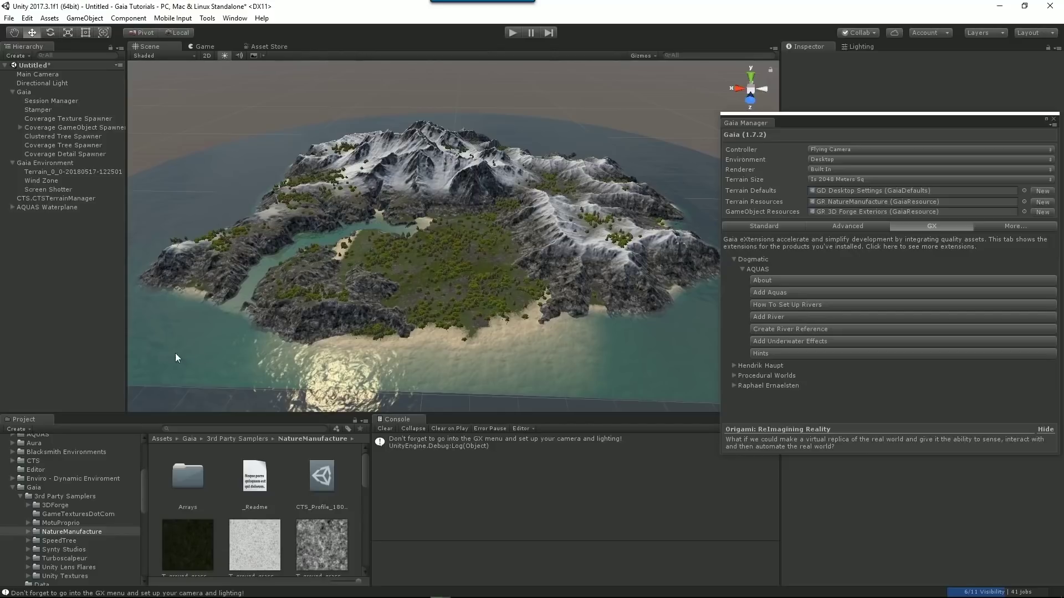
Create a plane, reset it to the world origin, and scale it to 1000 on X and Z.
right_click(32, 231)
mouse_move(67, 347)
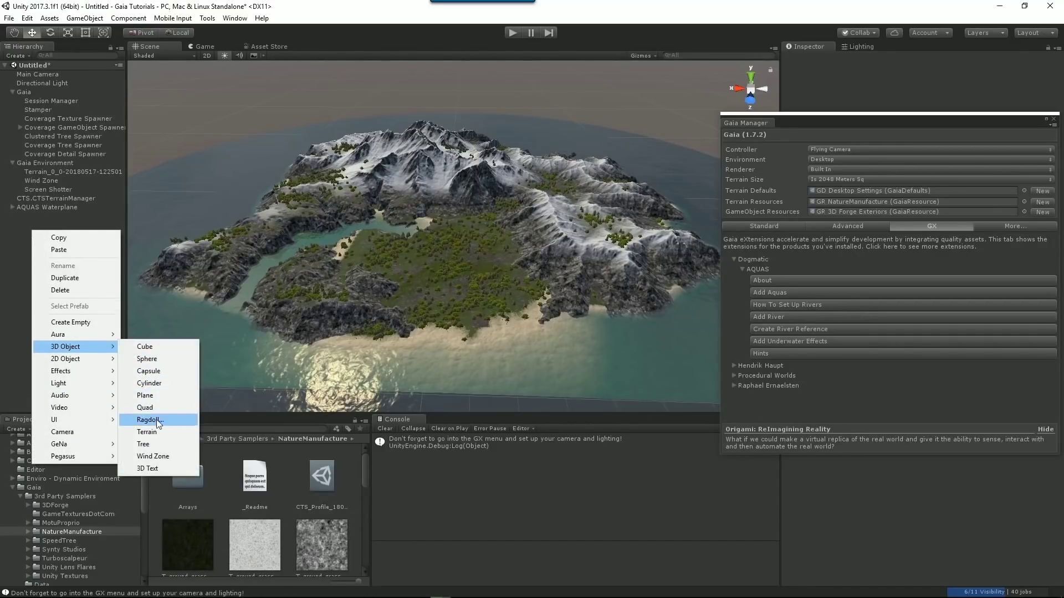
left_click(145, 396)
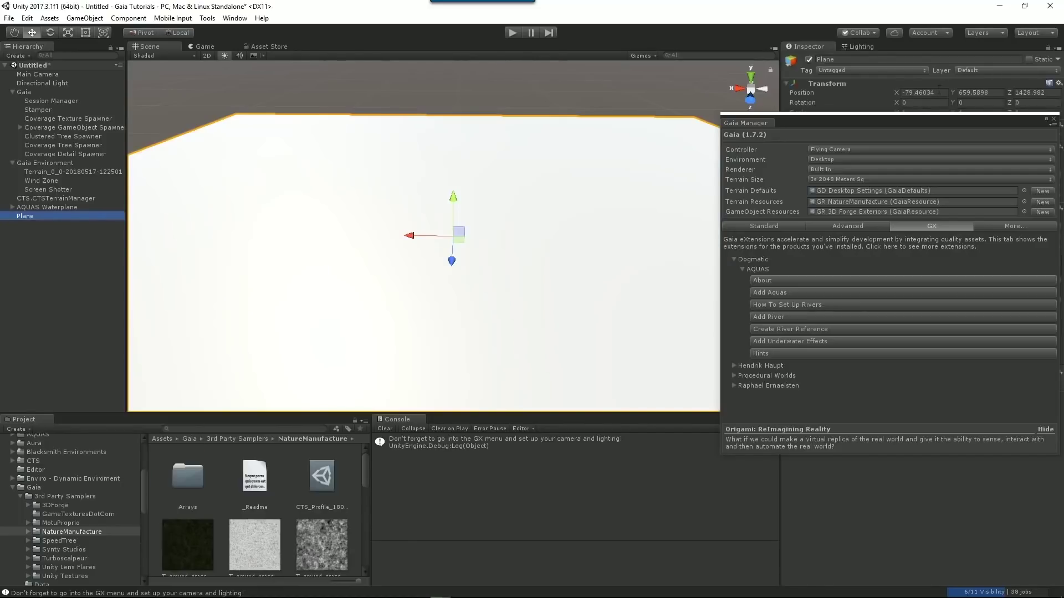
left_click_drag(748, 122, 664, 168)
left_click(1057, 84)
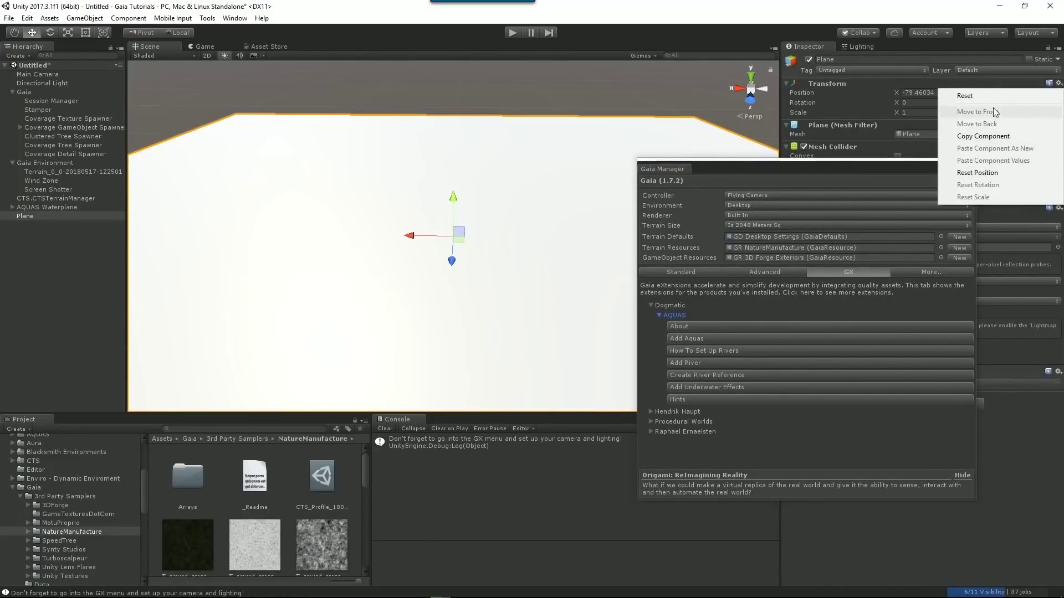
left_click(964, 95)
mouse_move(755, 167)
left_mouse_down()
mouse_move(774, 204)
mouse_move(726, 259)
left_mouse_up()
left_click(915, 111)
type("0")
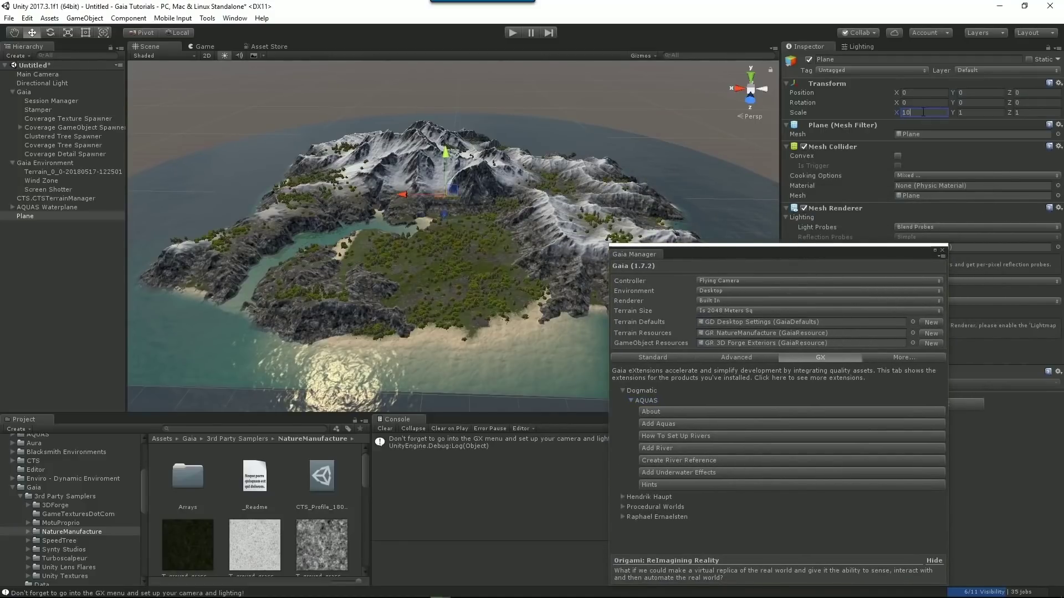
type("1000")
key("Tab")
key("Tab")
type("1000")
mouse_move(487, 131)
left_mouse_down("alt")
mouse_move(504, 145)
mouse_move(889, 64)
left_mouse_up("alt")
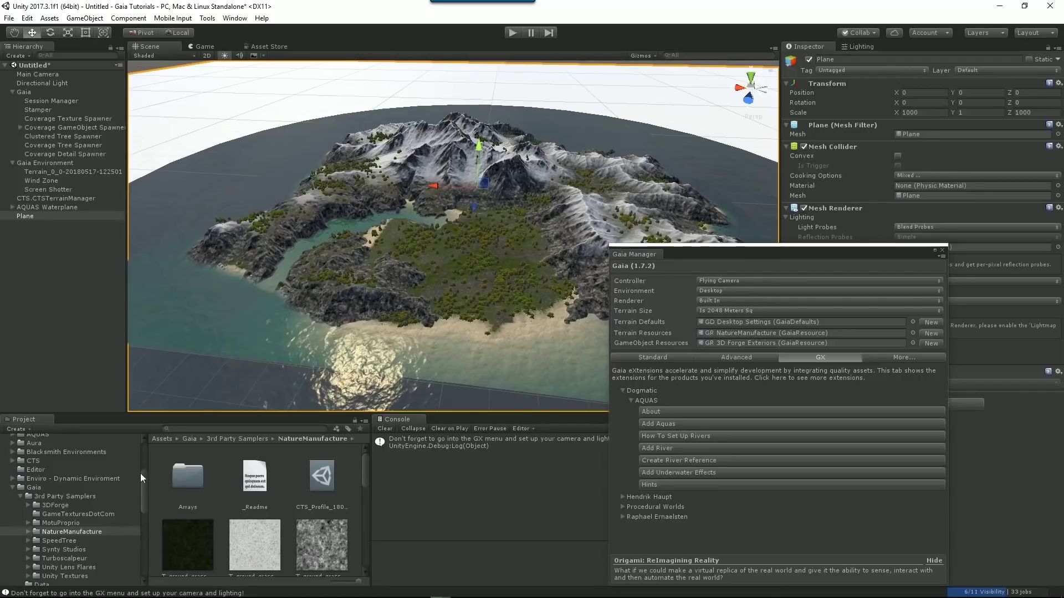
scroll(86, 485, "up", 5)
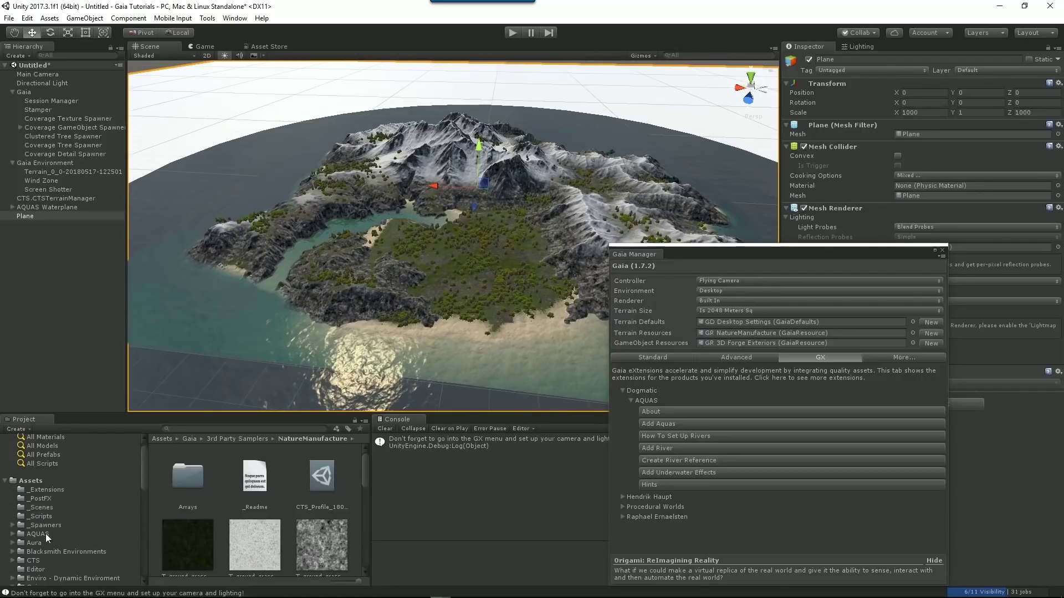
Apply the OceanFloor material from the _Scenes folder to the plane beneath the island.
left_click(42, 507)
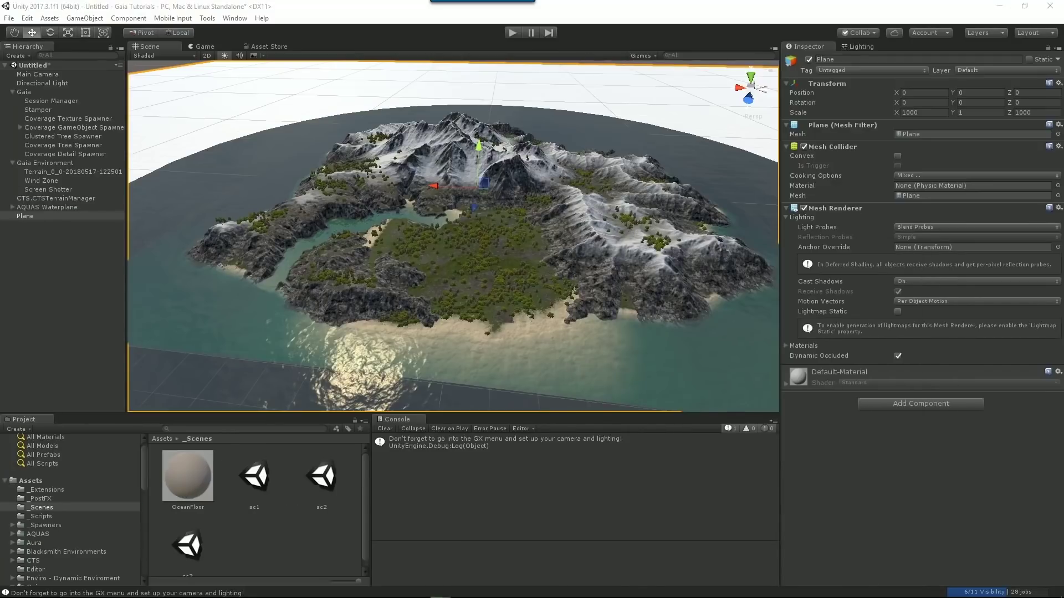
left_click_drag(180, 472, 210, 127)
mouse_move(282, 254)
left_mouse_down("alt")
mouse_move(308, 234)
mouse_move(328, 245)
left_mouse_up("alt")
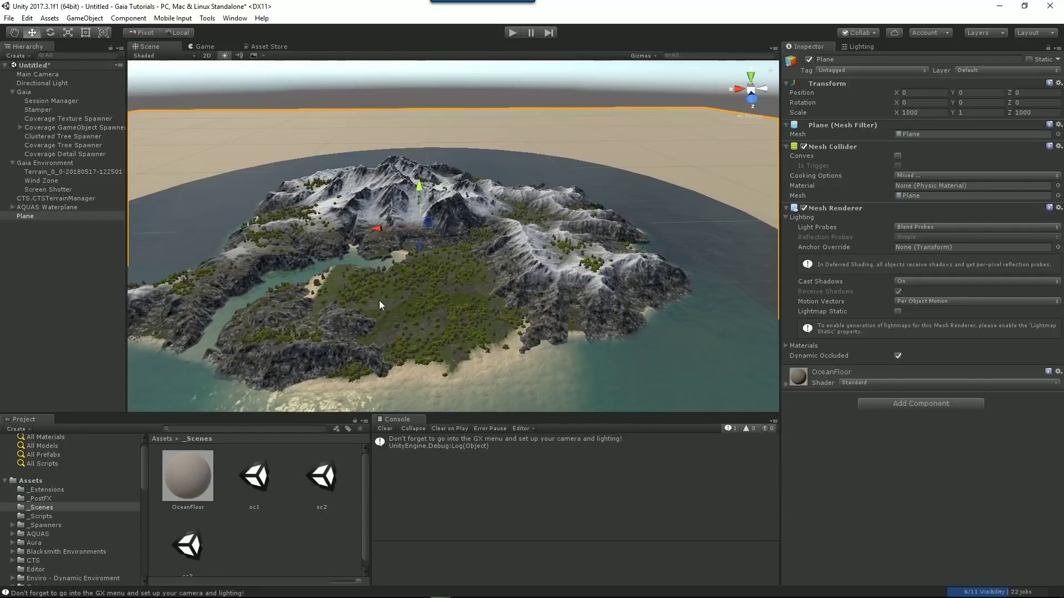
scroll(443, 317, "up", 3)
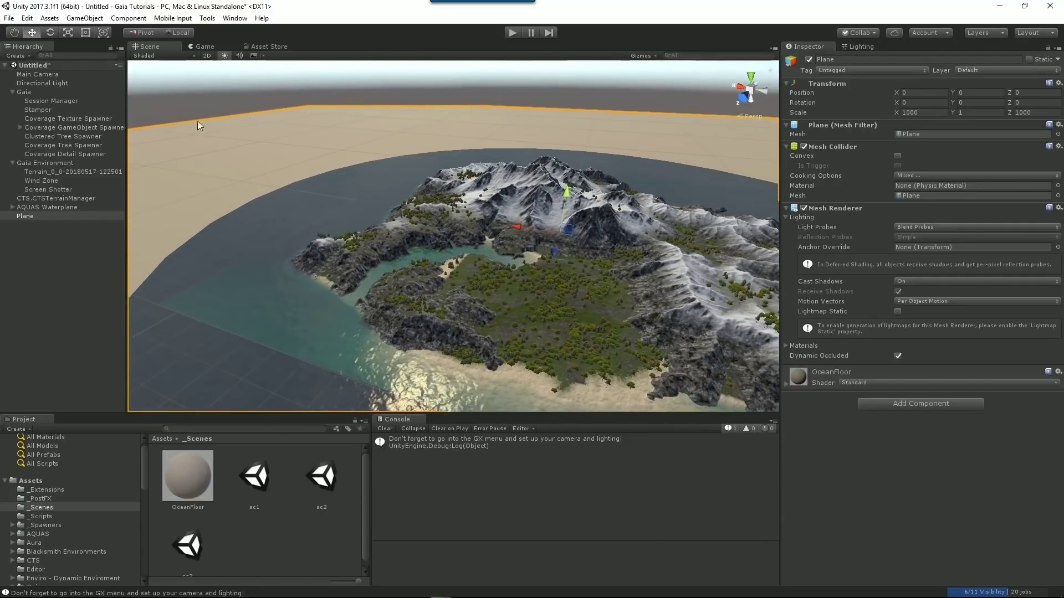
key("alt")
left_click_drag(210, 239, 223, 232, "alt")
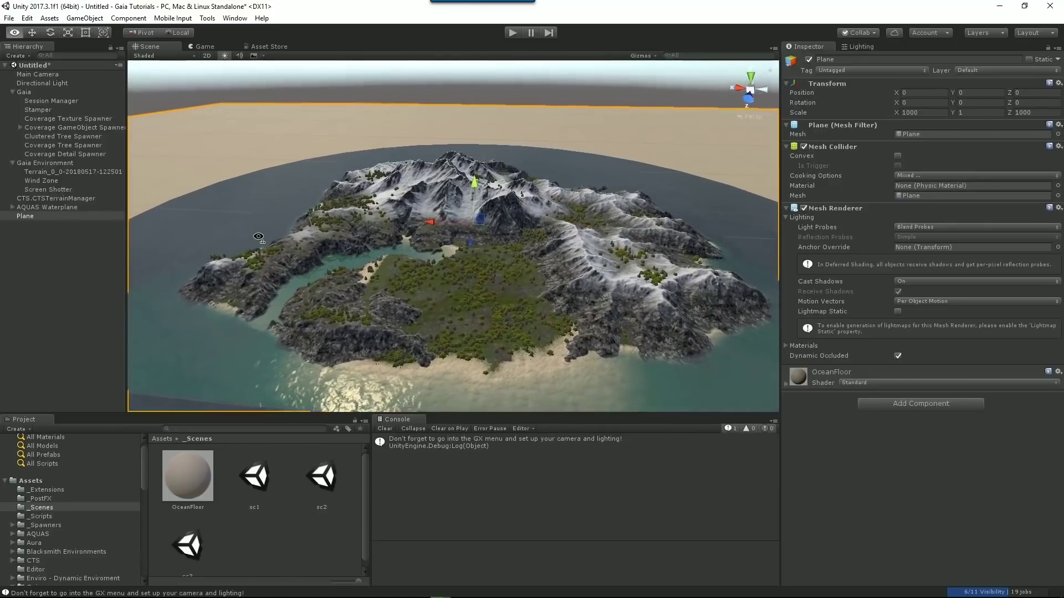
Scale the AQUAS Waterplane to 3153600 on X and Z.
left_click(33, 208)
left_click(913, 112)
type("153600")
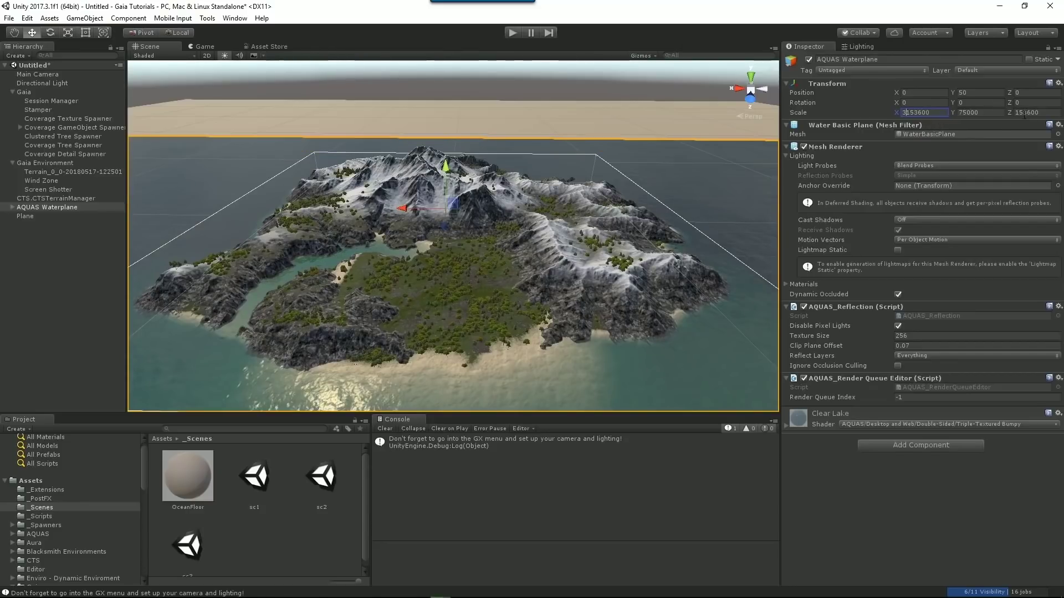
left_click(1017, 113)
type("3")
mouse_move(617, 186)
left_mouse_down("alt")
mouse_move(632, 187)
mouse_move(541, 295)
left_mouse_up("alt")
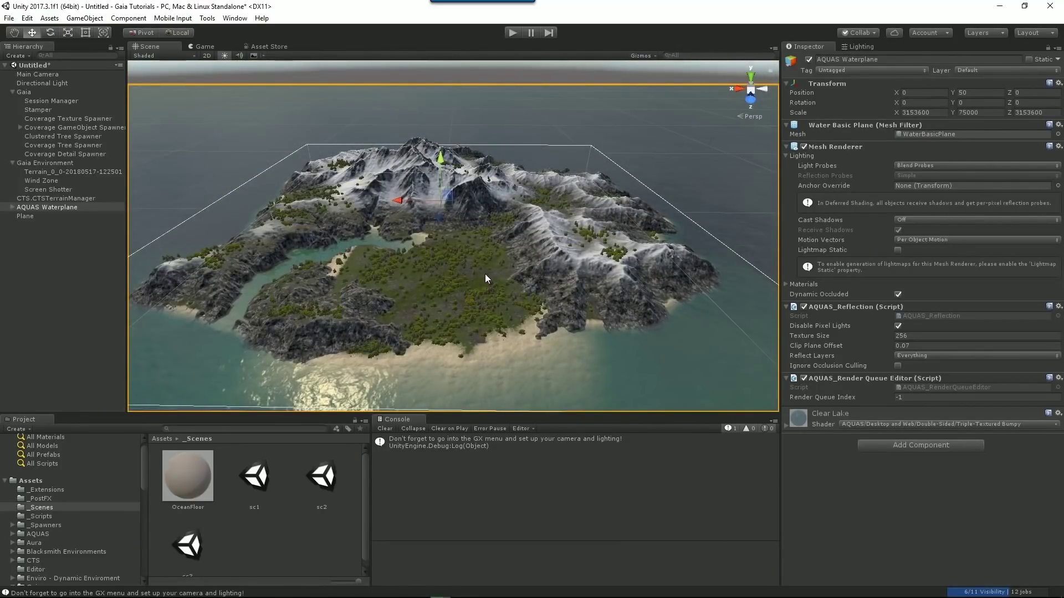
left_click(42, 74)
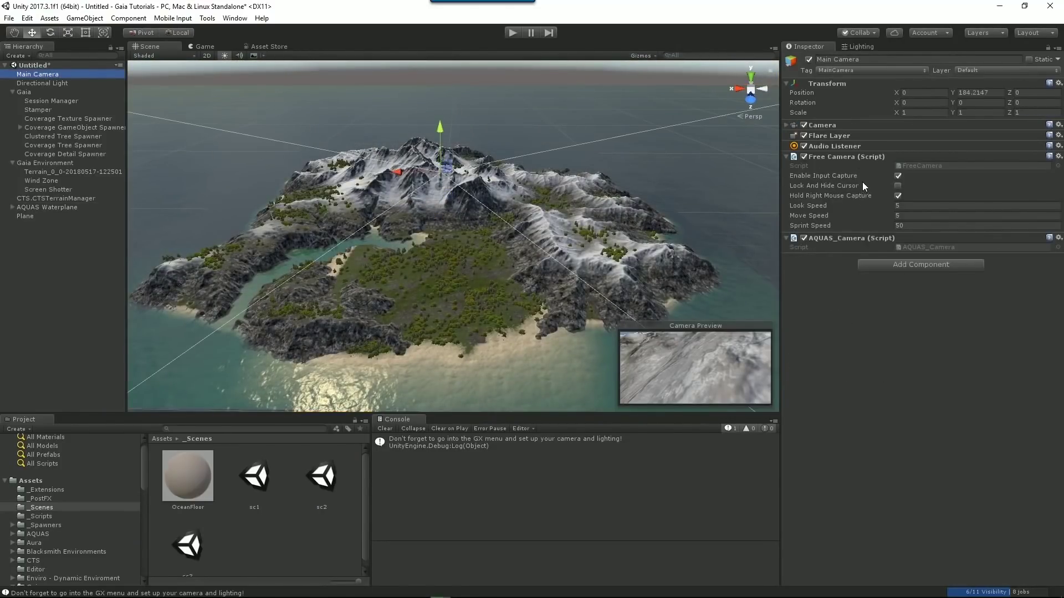